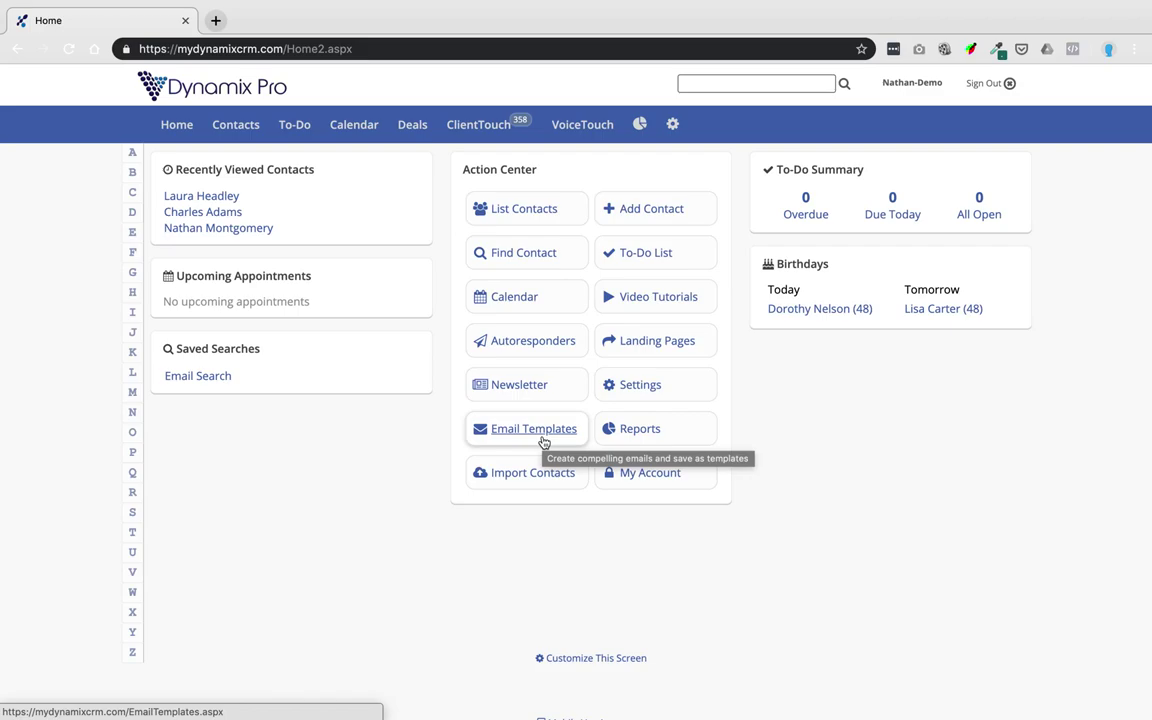
Go to the Email Templates page and check its folder filter, keeping all templates shown.
drag(463, 171, 525, 175)
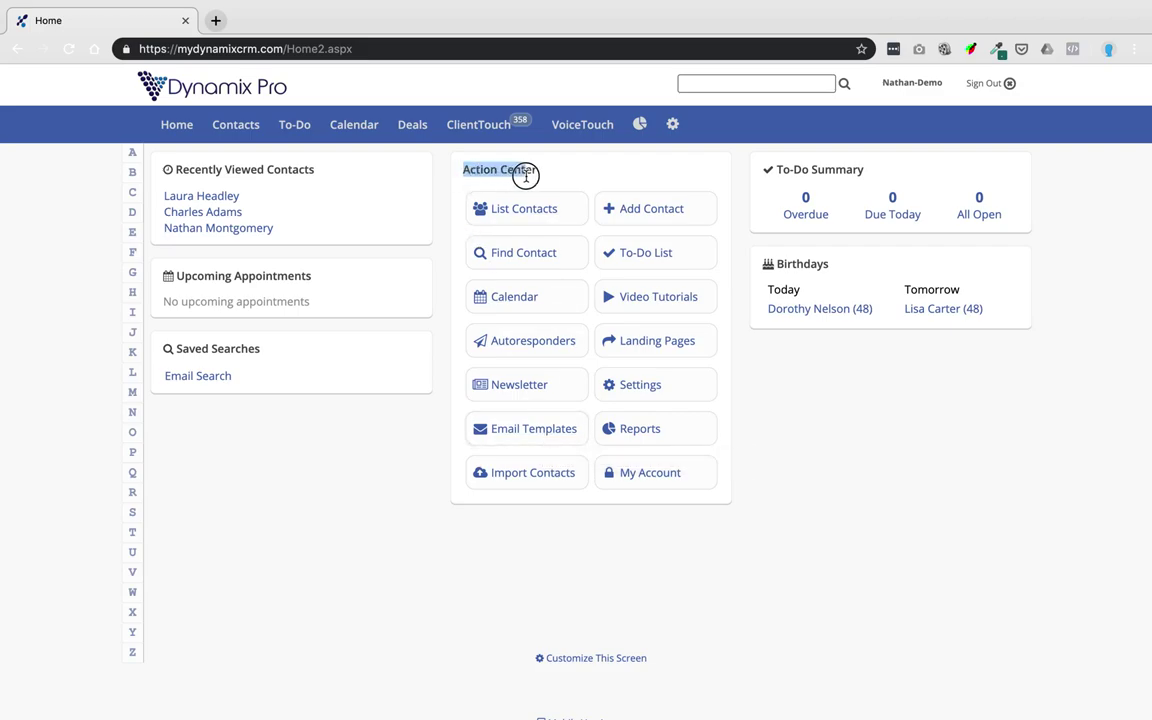
click(516, 430)
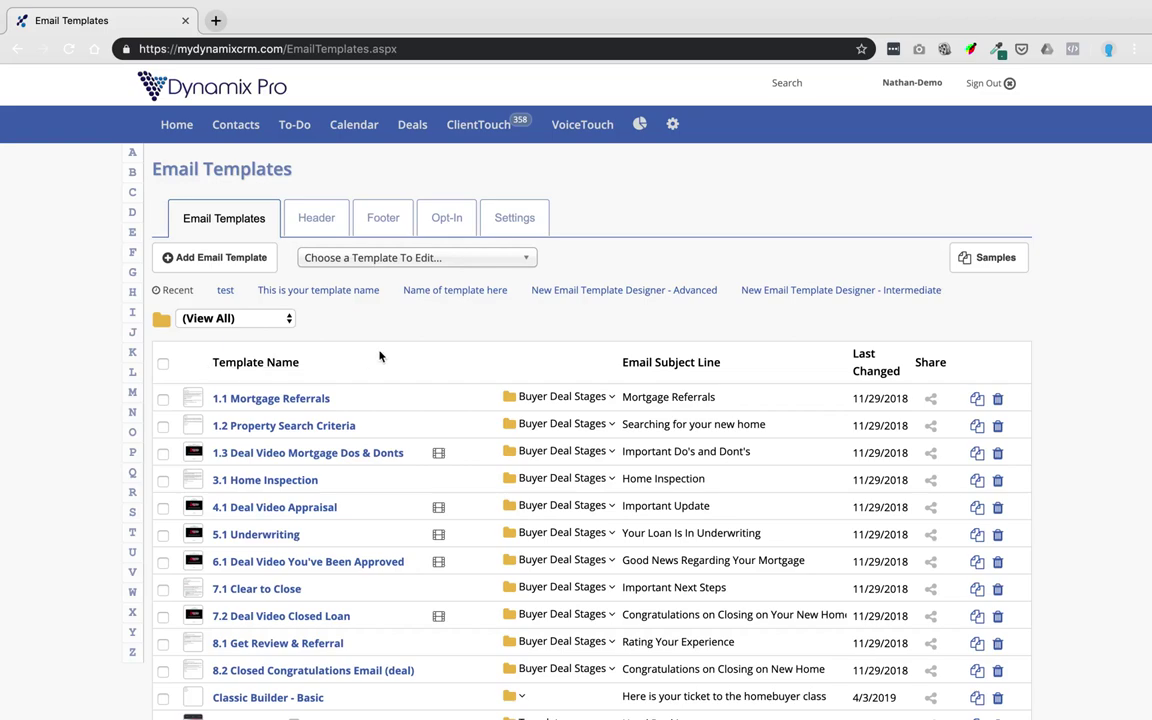
click(258, 320)
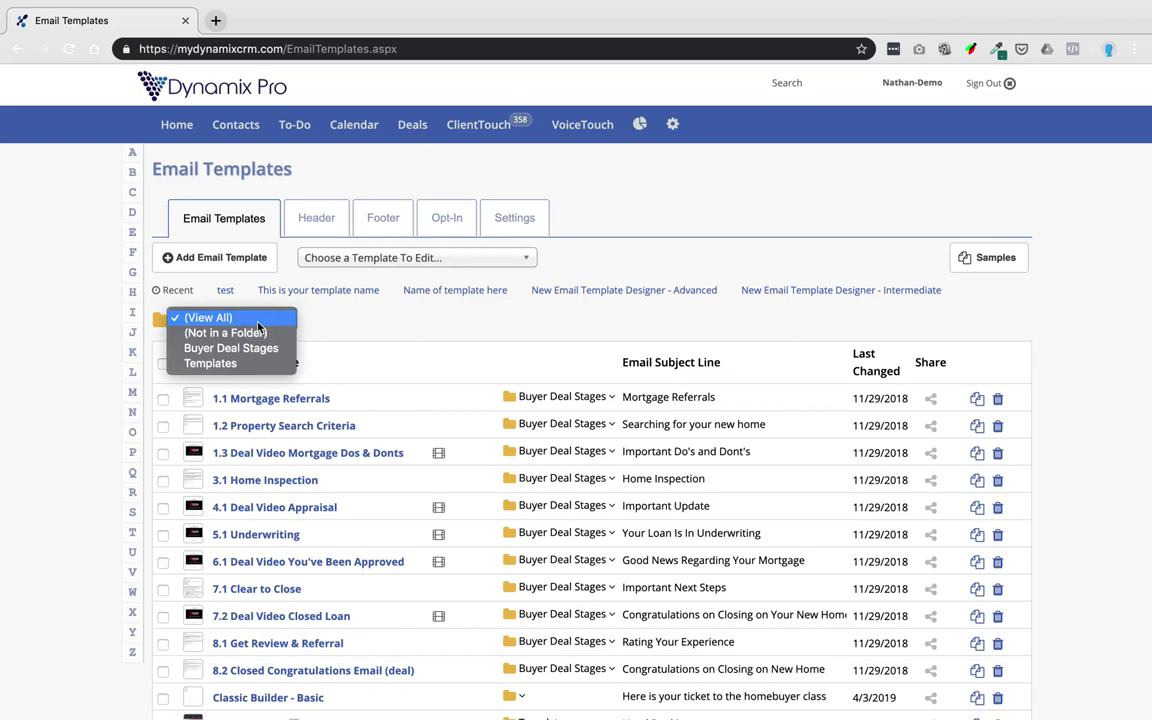
click(257, 323)
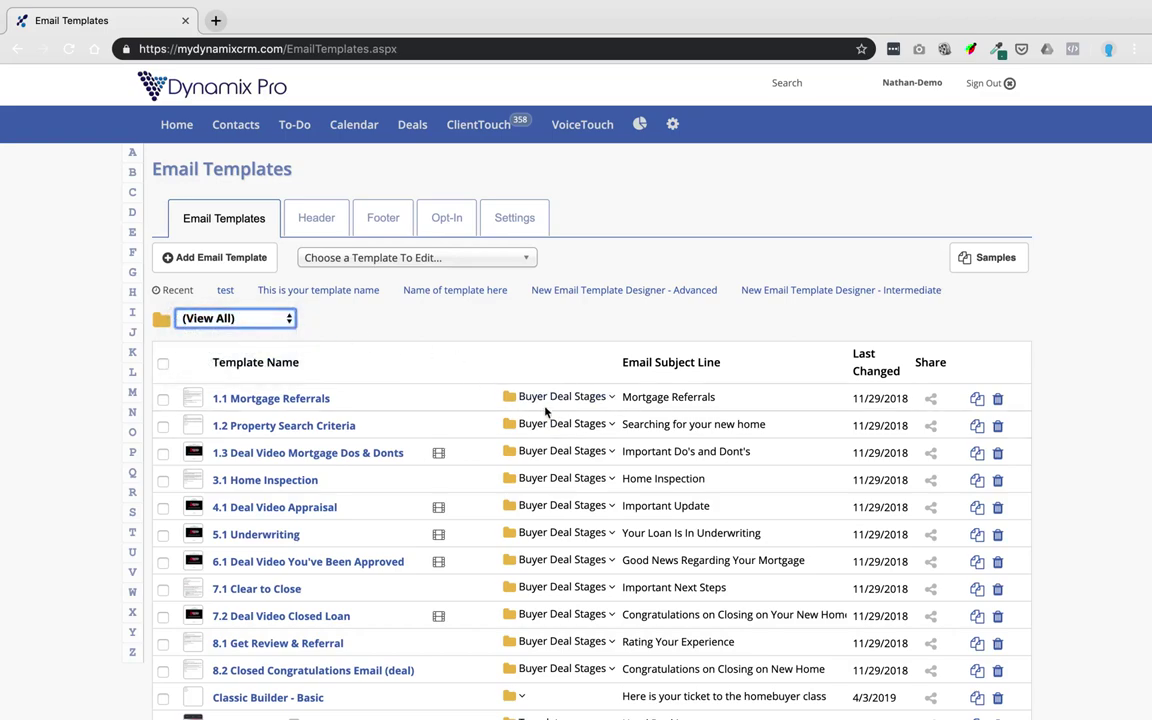
View the Move to Folder options for Classic Builder - Basic, then cancel without moving it.
scroll(555, 406, down, 2)
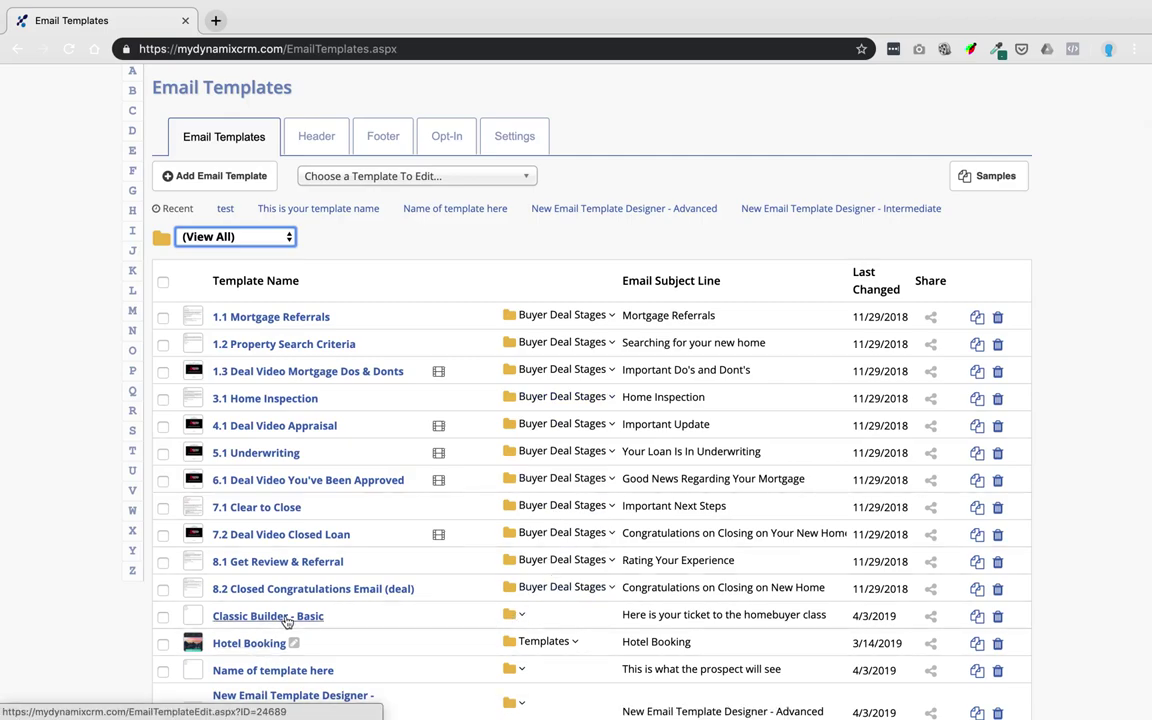
click(518, 617)
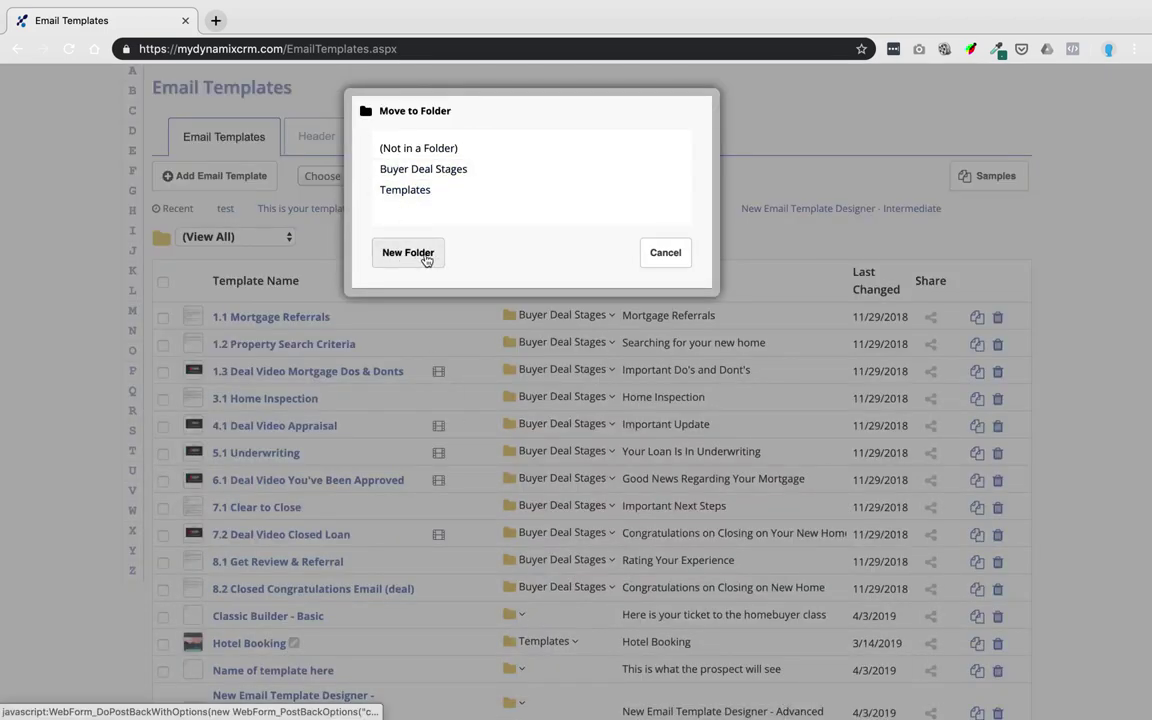
click(665, 253)
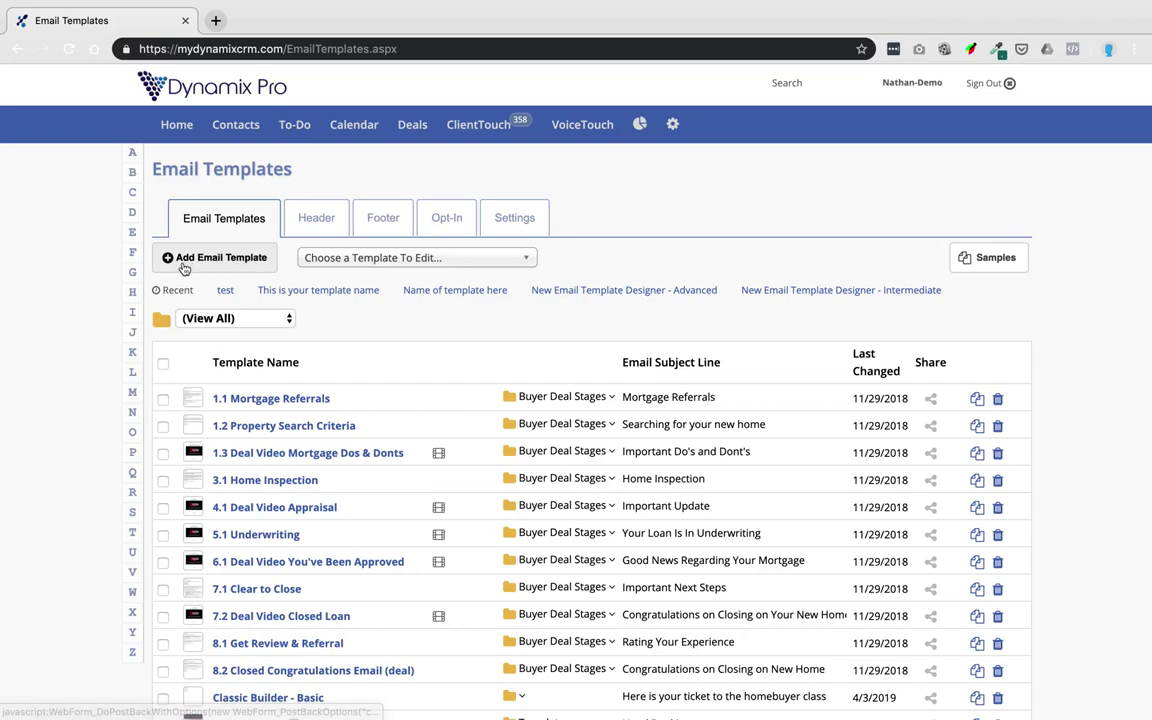
Start a new email template and browse down and back up through the sample template thumbnails.
click(249, 268)
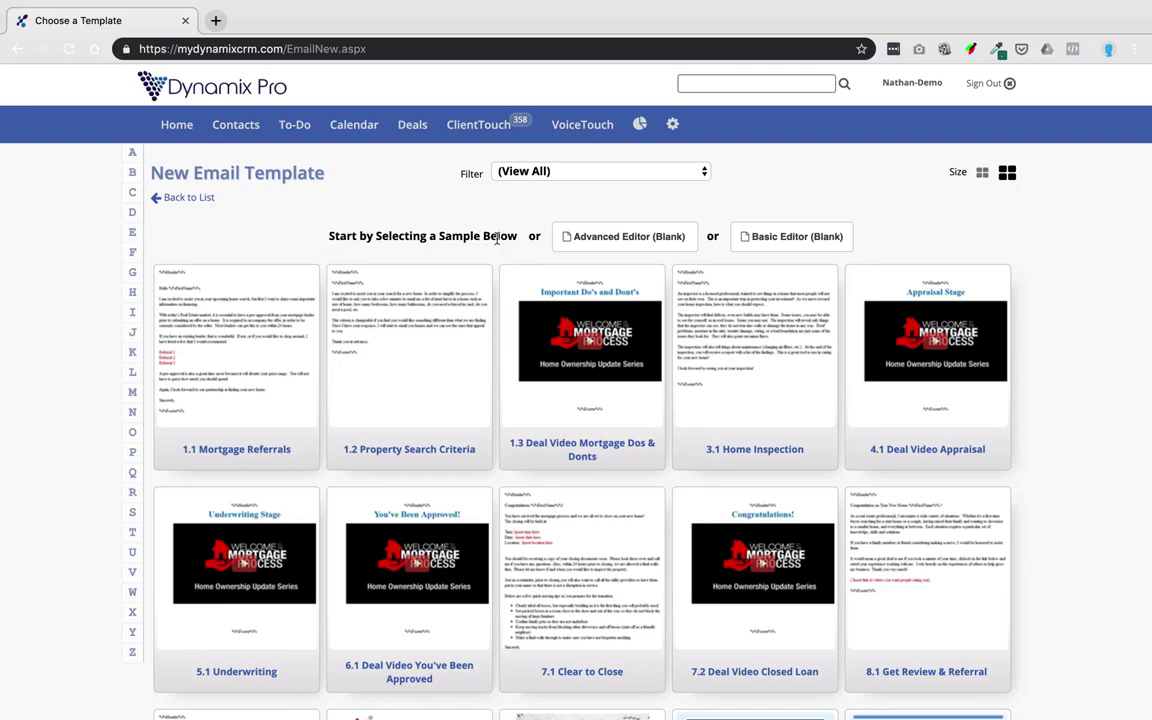
scroll(296, 321, down, 3)
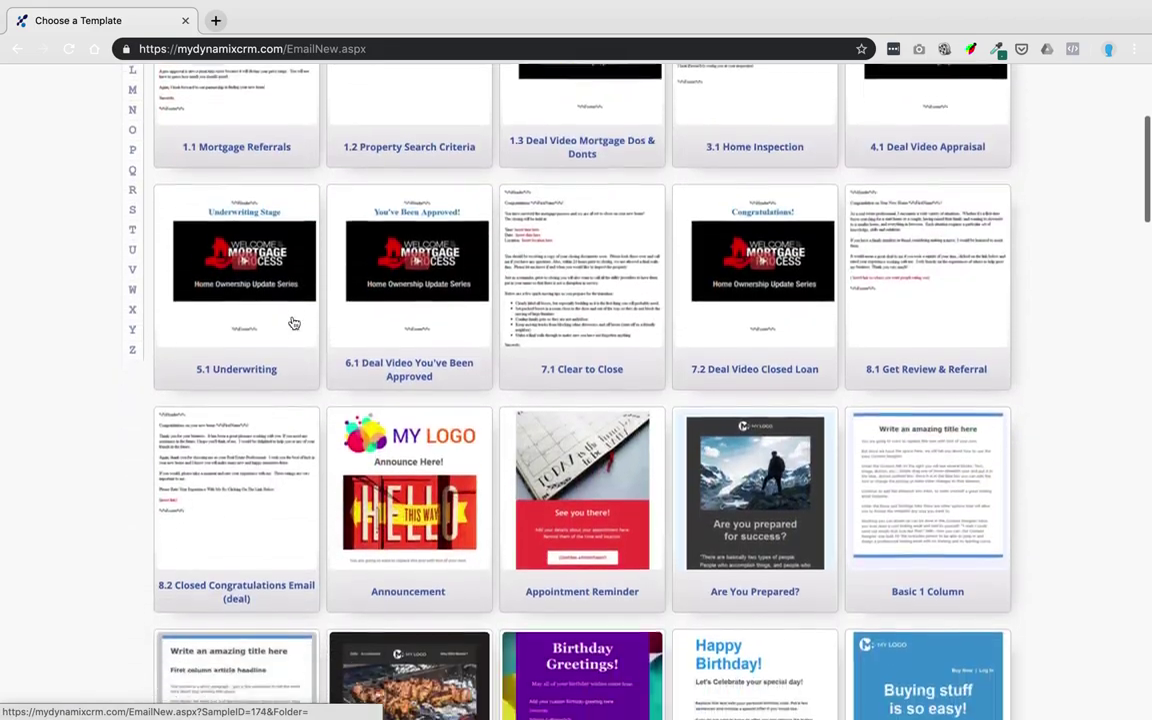
scroll(294, 323, down, 6)
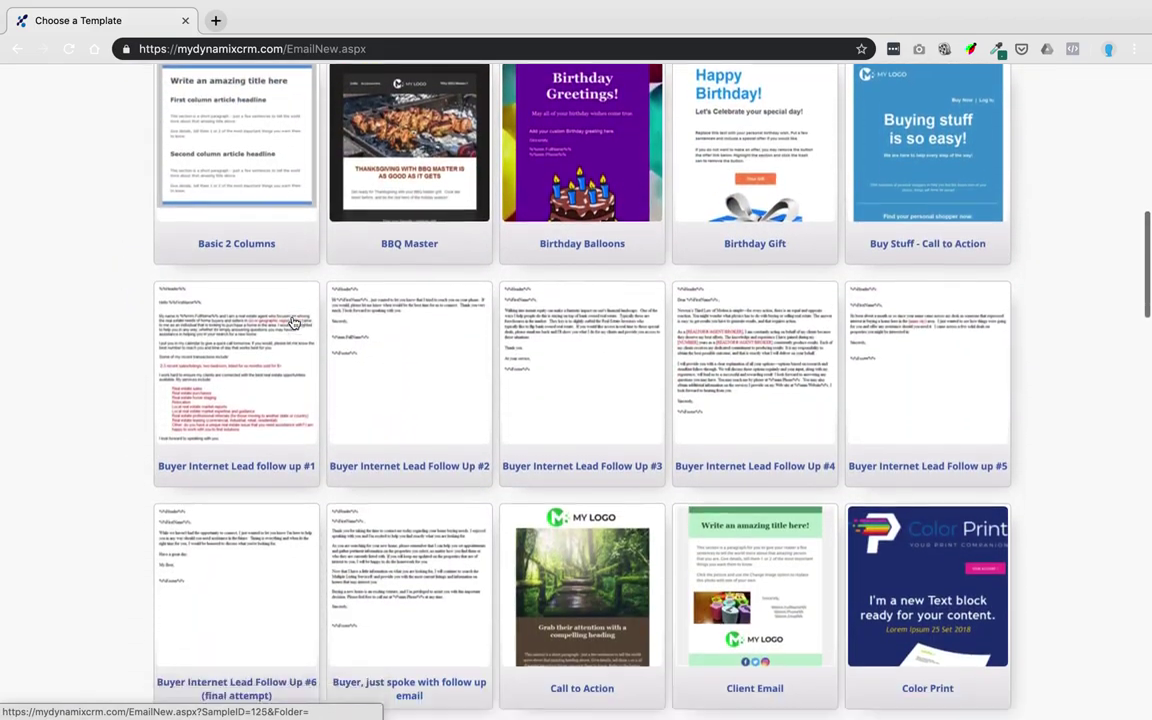
scroll(294, 323, down, 3)
scroll(294, 323, down, 3)
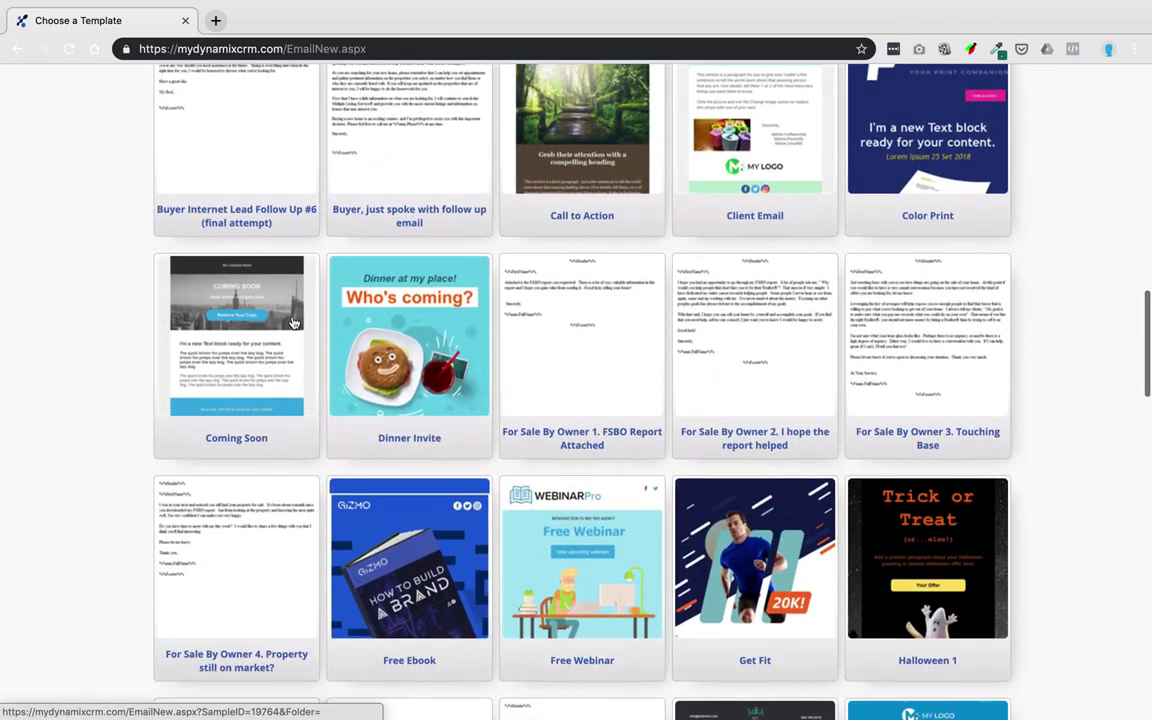
scroll(294, 323, down, 4)
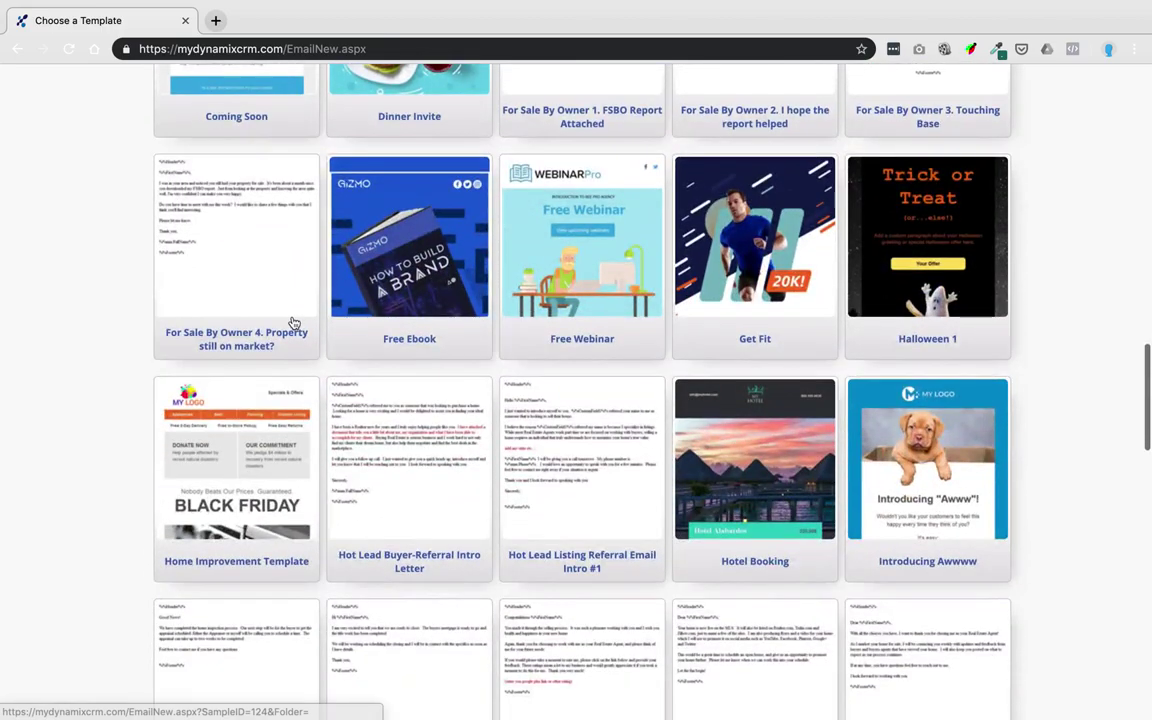
scroll(294, 323, down, 3)
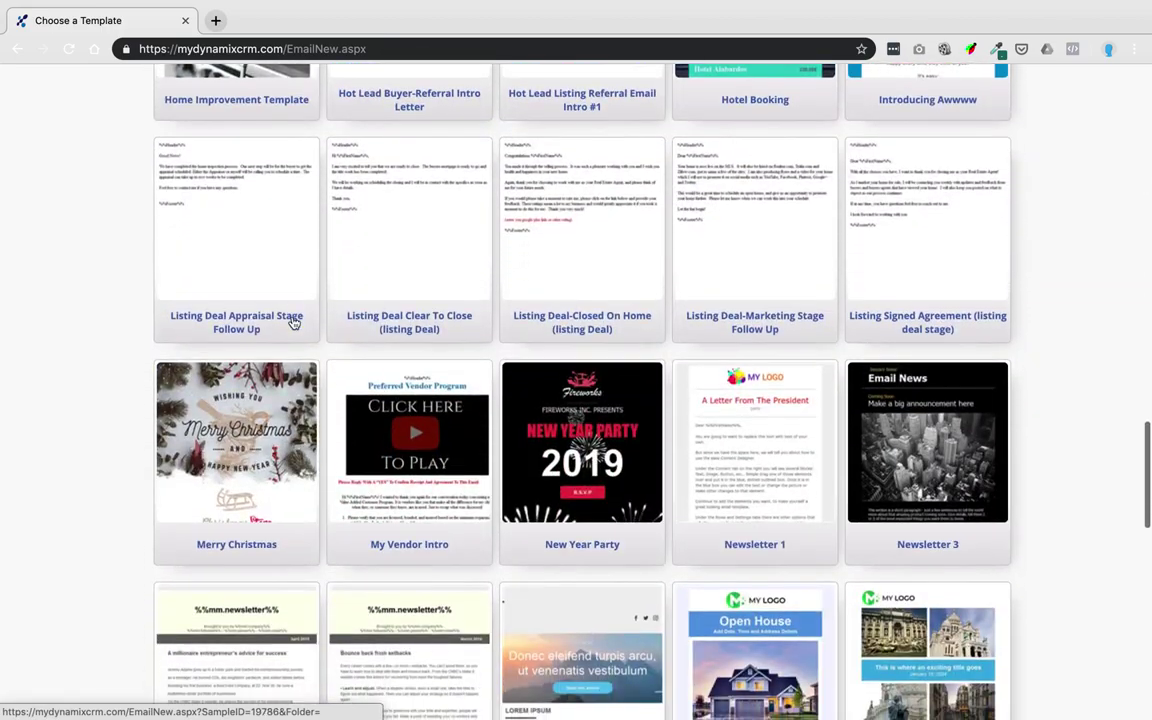
scroll(460, 252, up, 2)
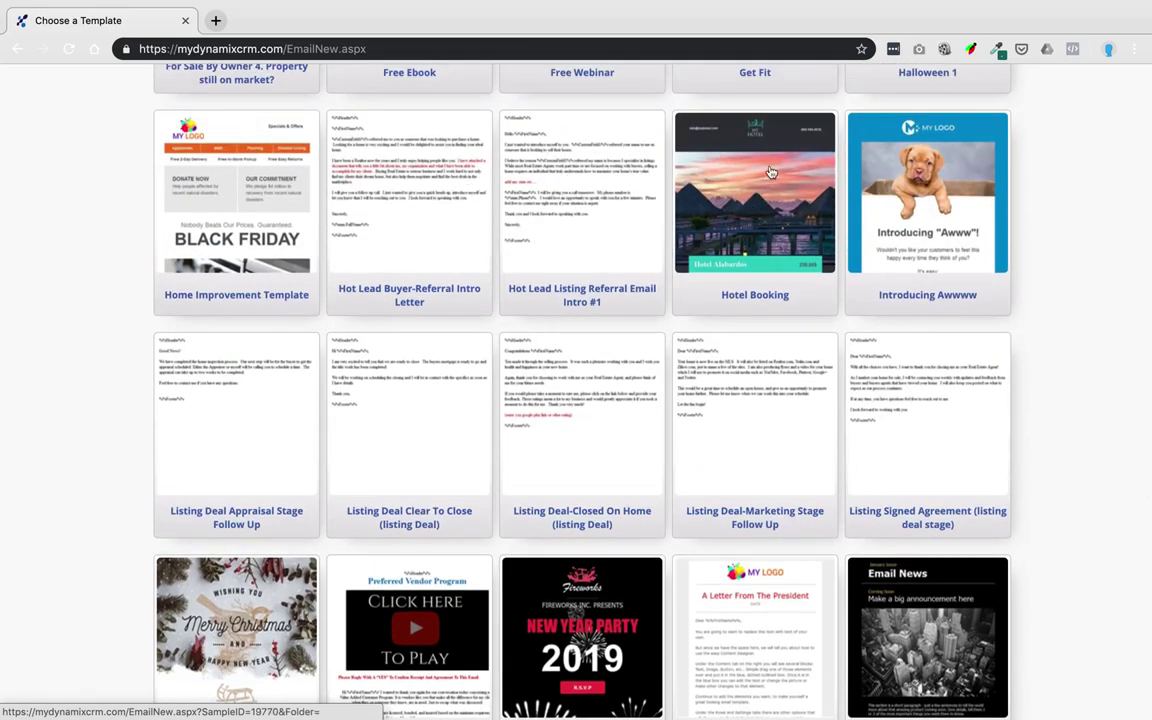
scroll(458, 288, down, 4)
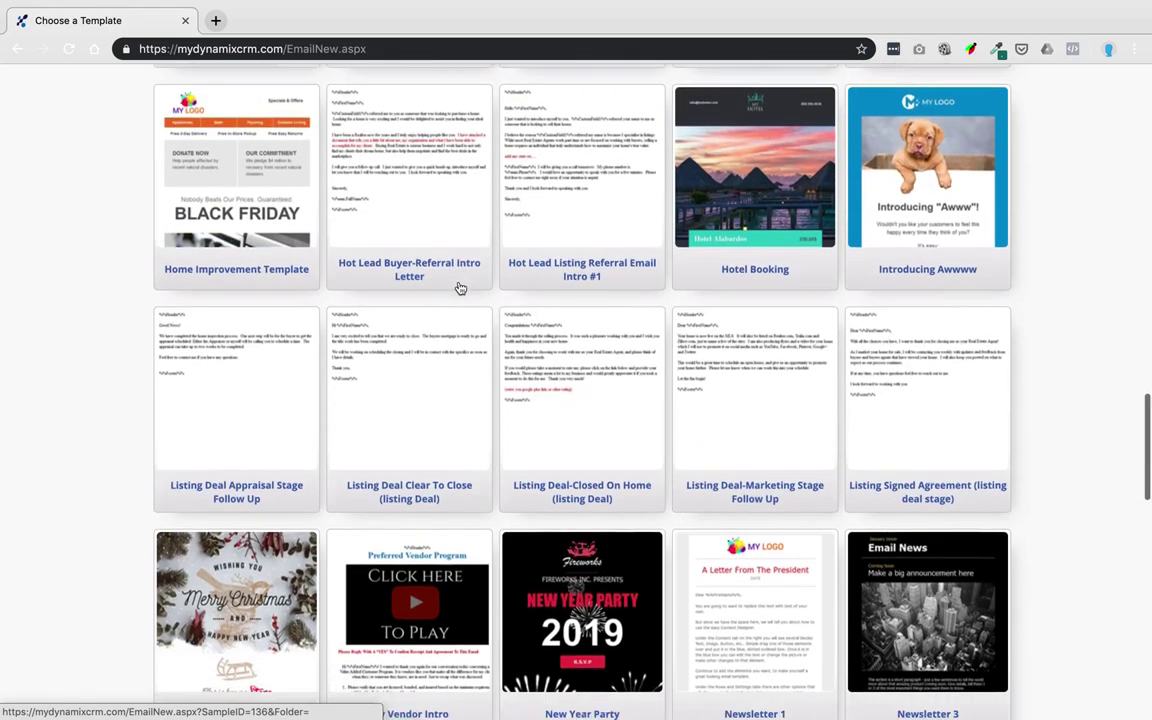
scroll(460, 288, down, 6)
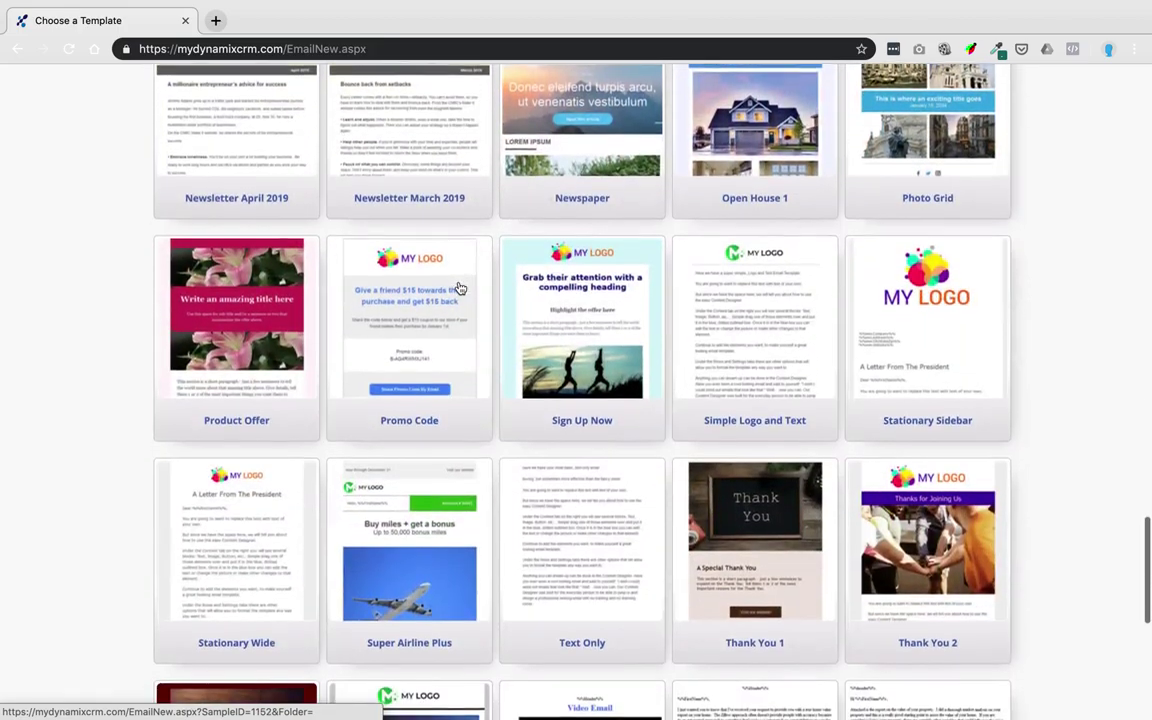
scroll(460, 288, down, 3)
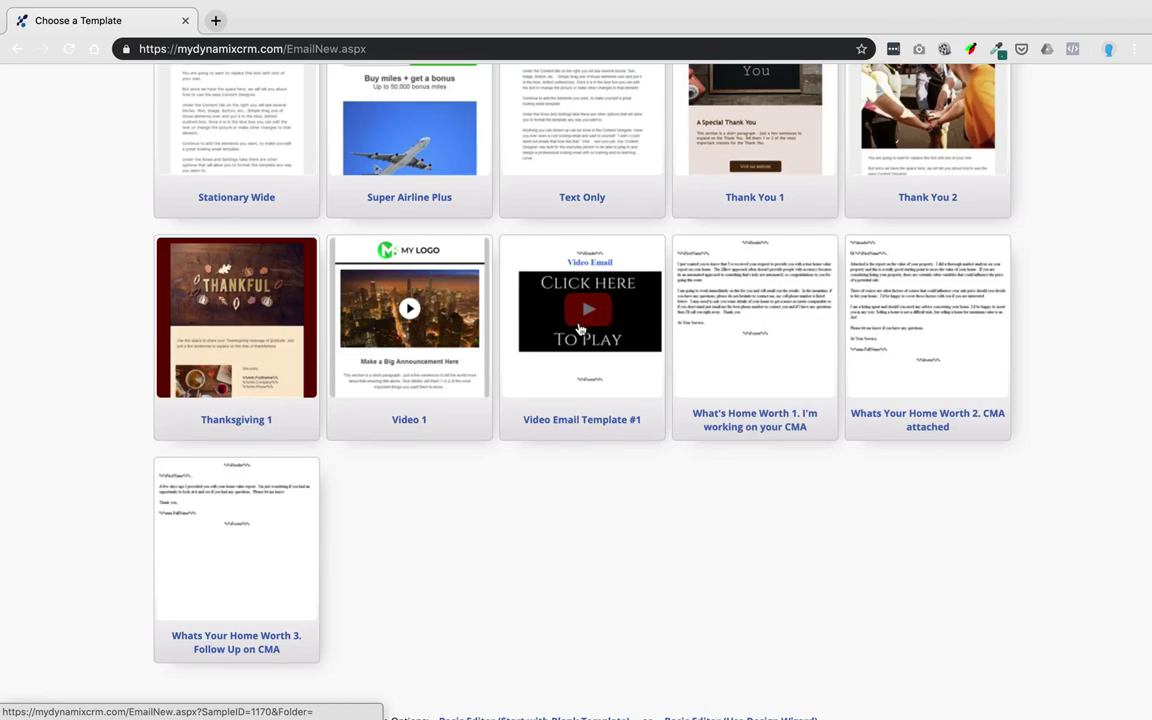
scroll(578, 329, up, 8)
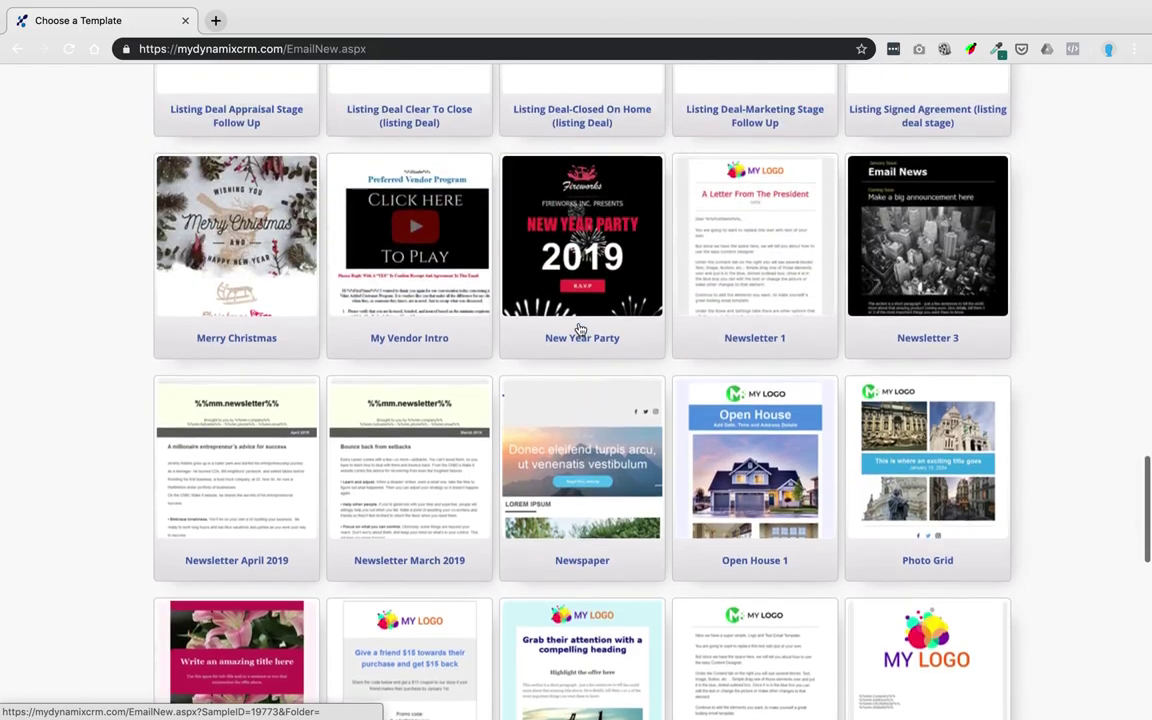
scroll(578, 329, up, 8)
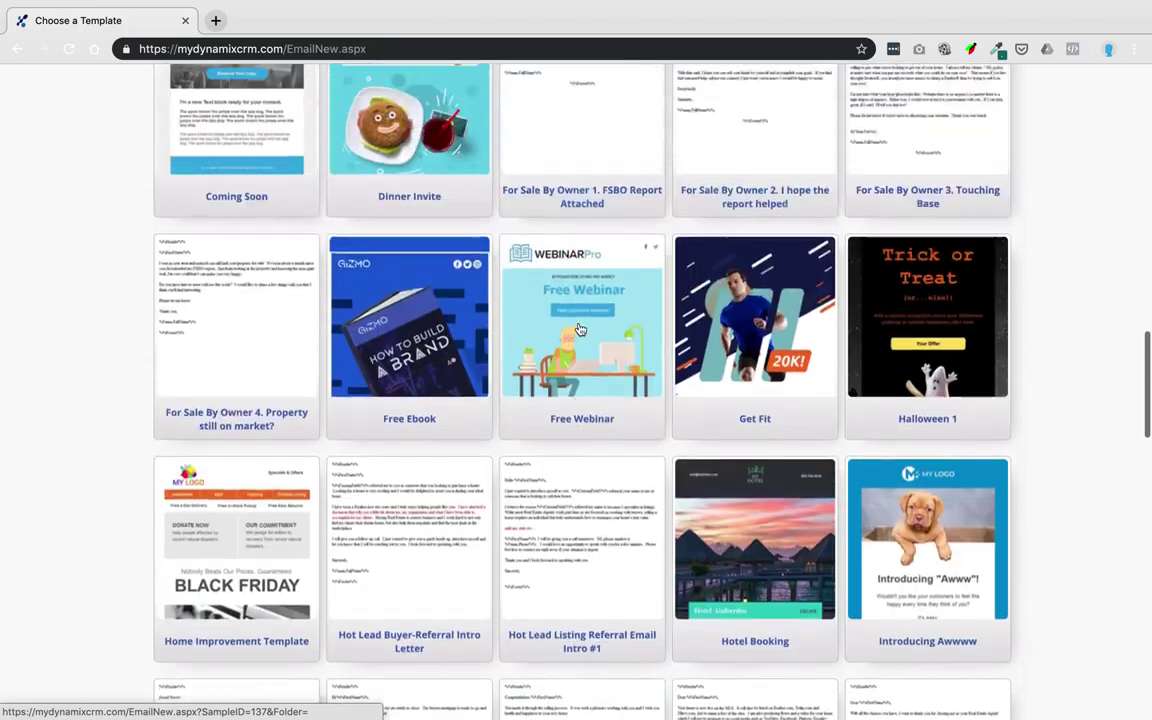
scroll(578, 329, up, 10)
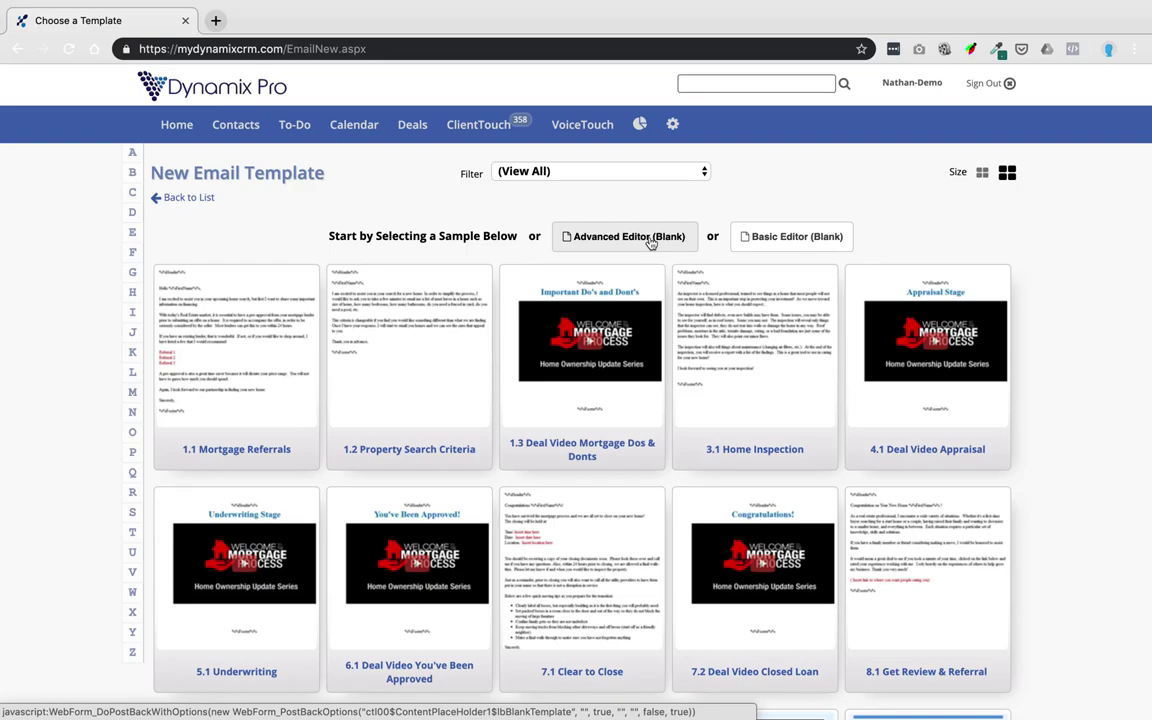
click(801, 247)
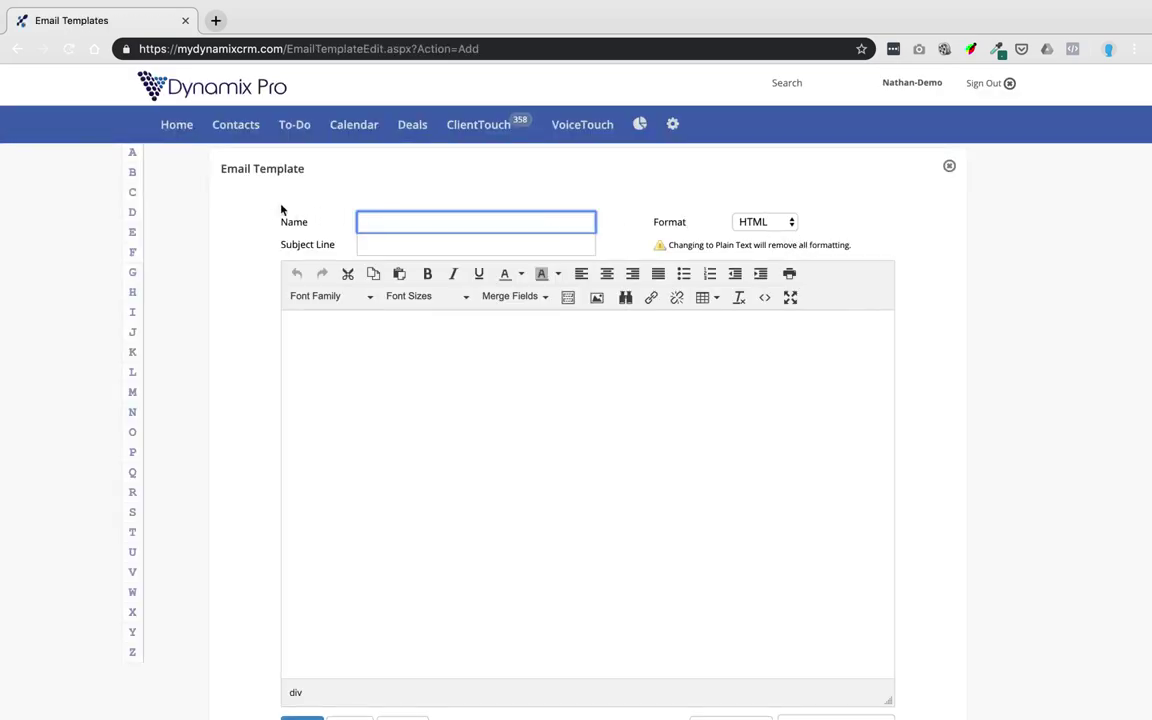
drag(279, 223, 316, 226)
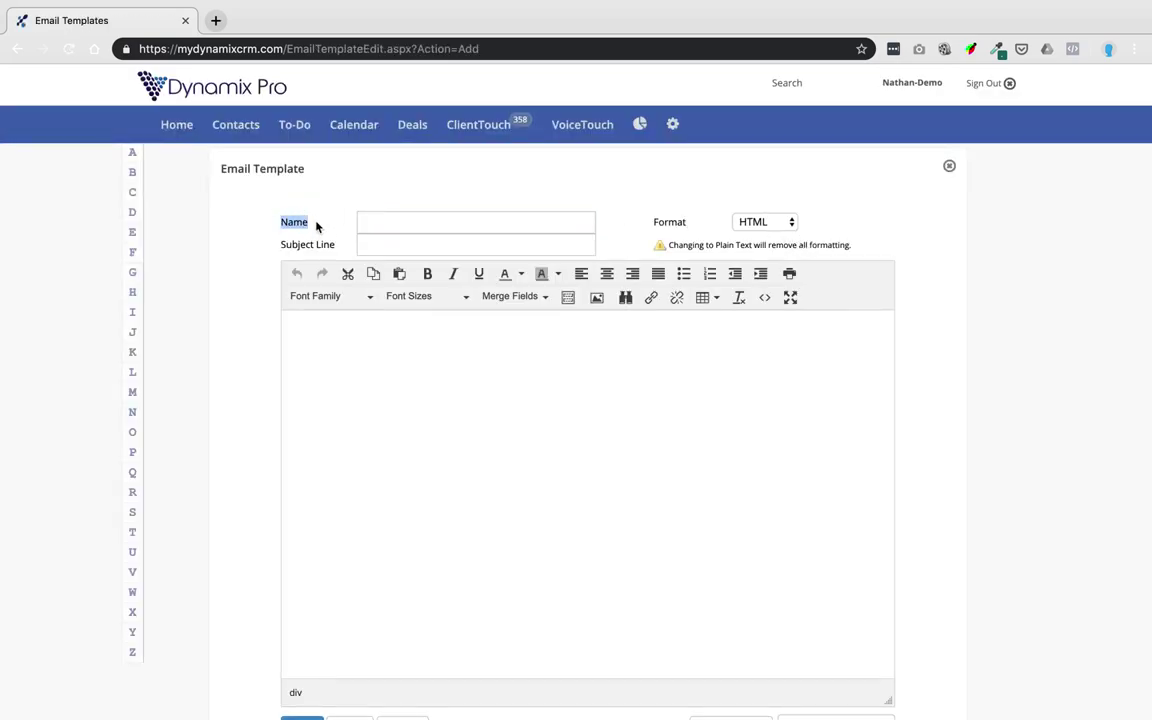
click(18, 48)
click(18, 48)
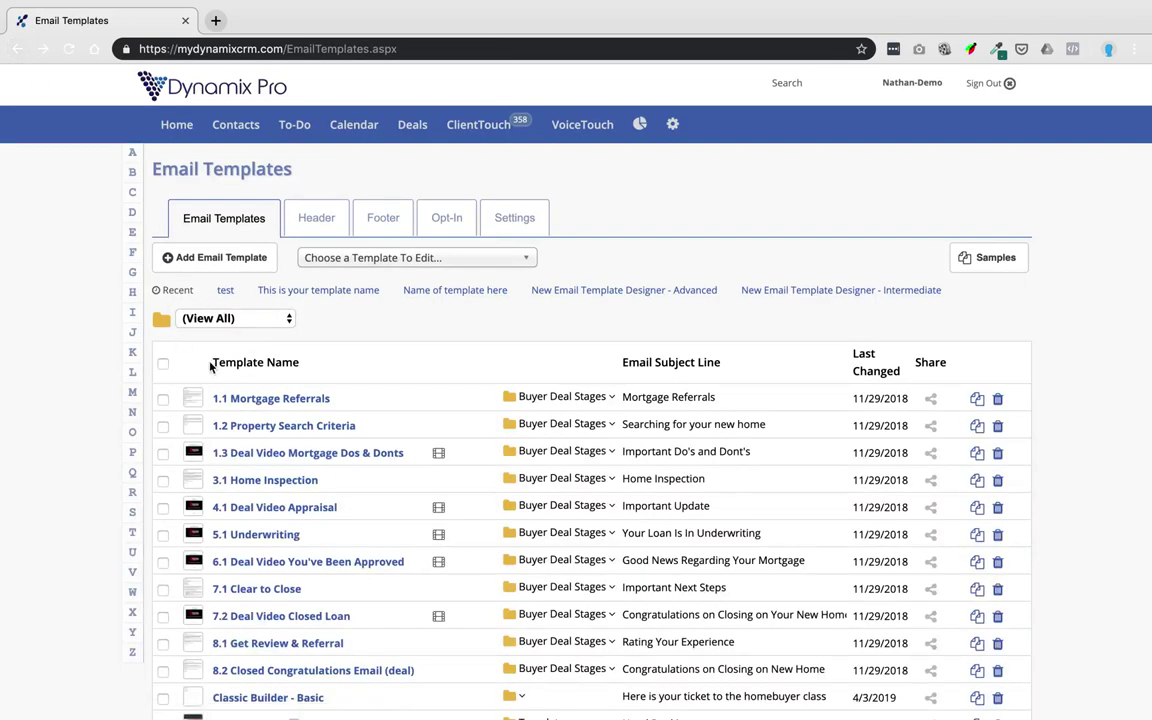
drag(210, 366, 288, 365)
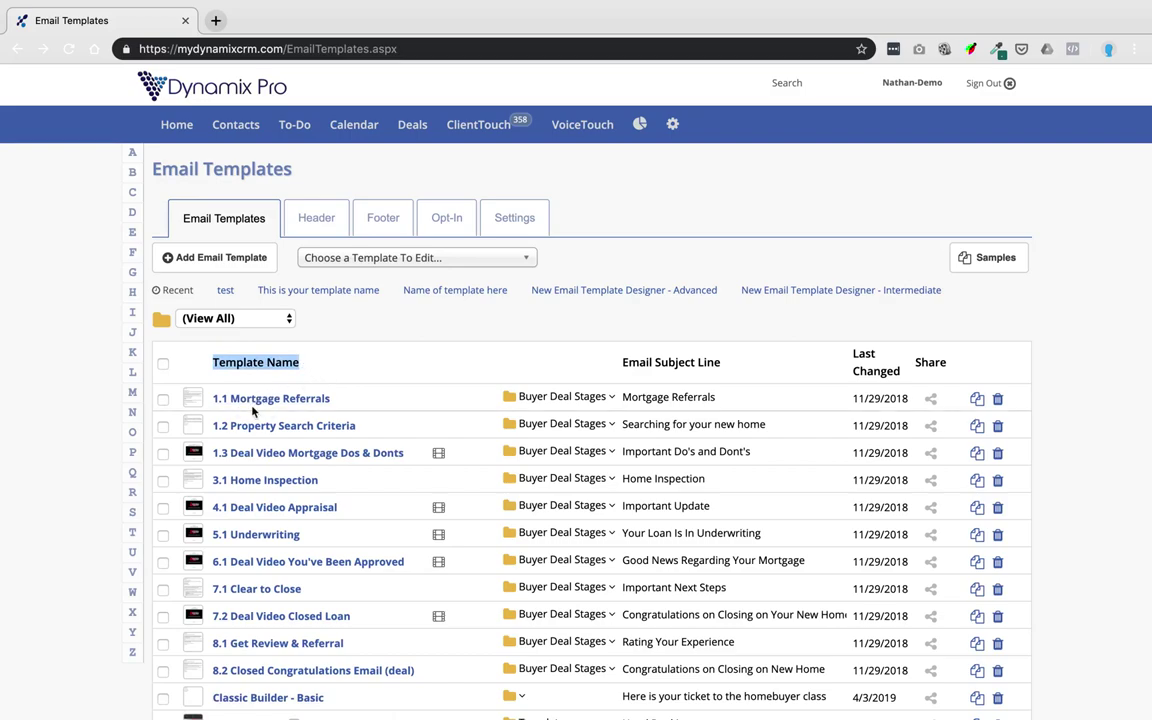
click(627, 366)
click(634, 367)
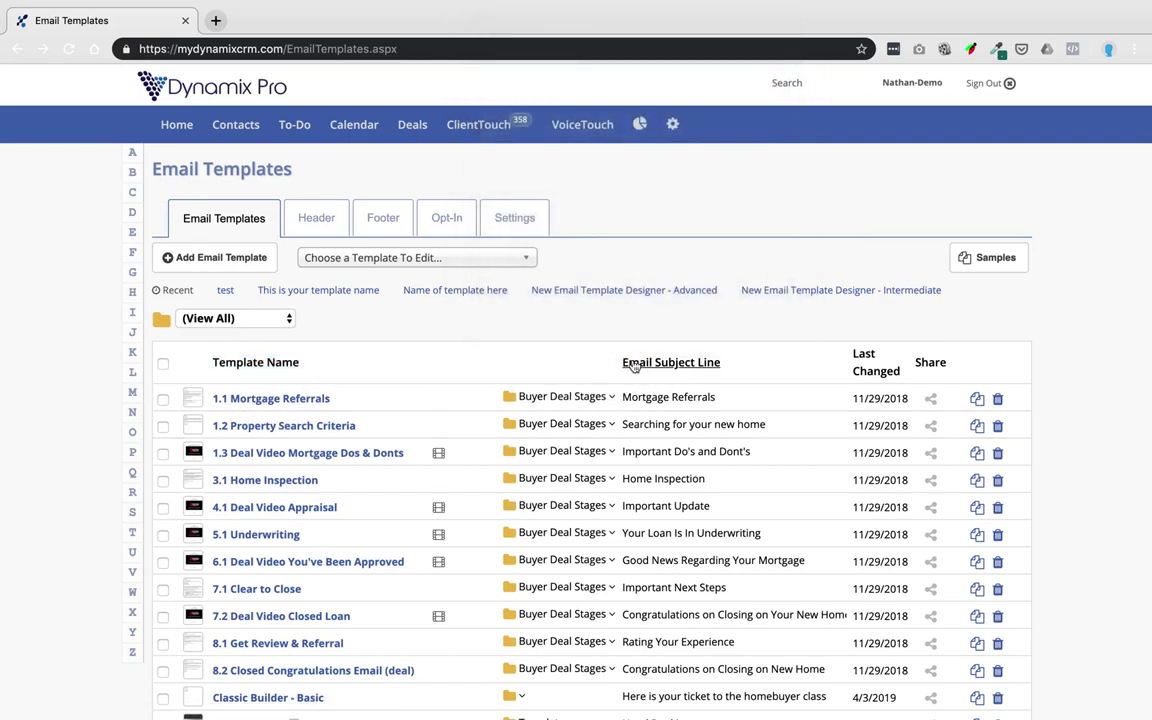
drag(622, 366, 728, 363)
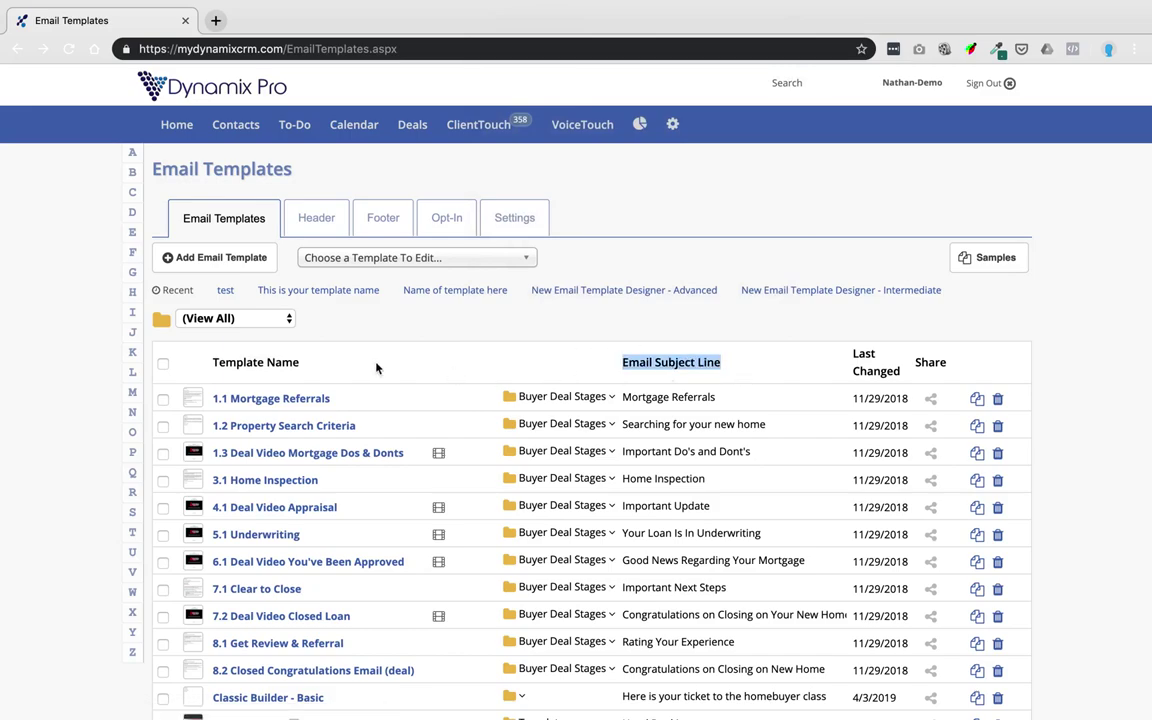
click(201, 262)
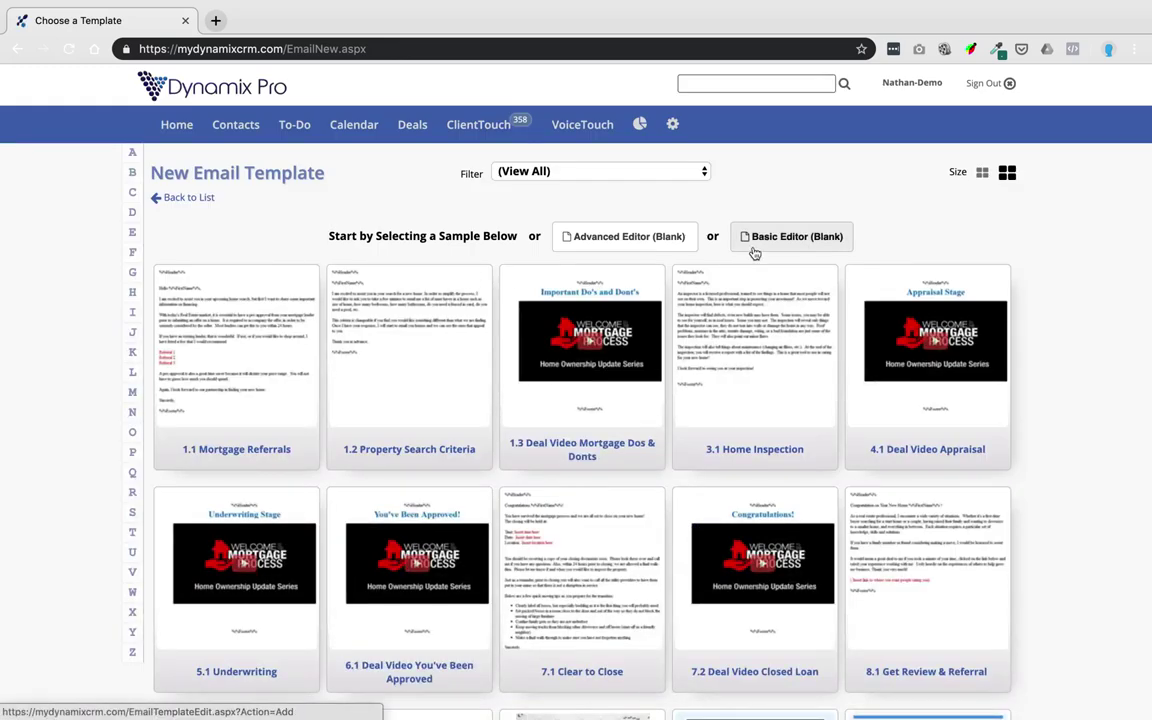
Create a blank Basic editor template named 'Test Template' with subject '1st Time Homebuyer Class this weekend'.
click(764, 243)
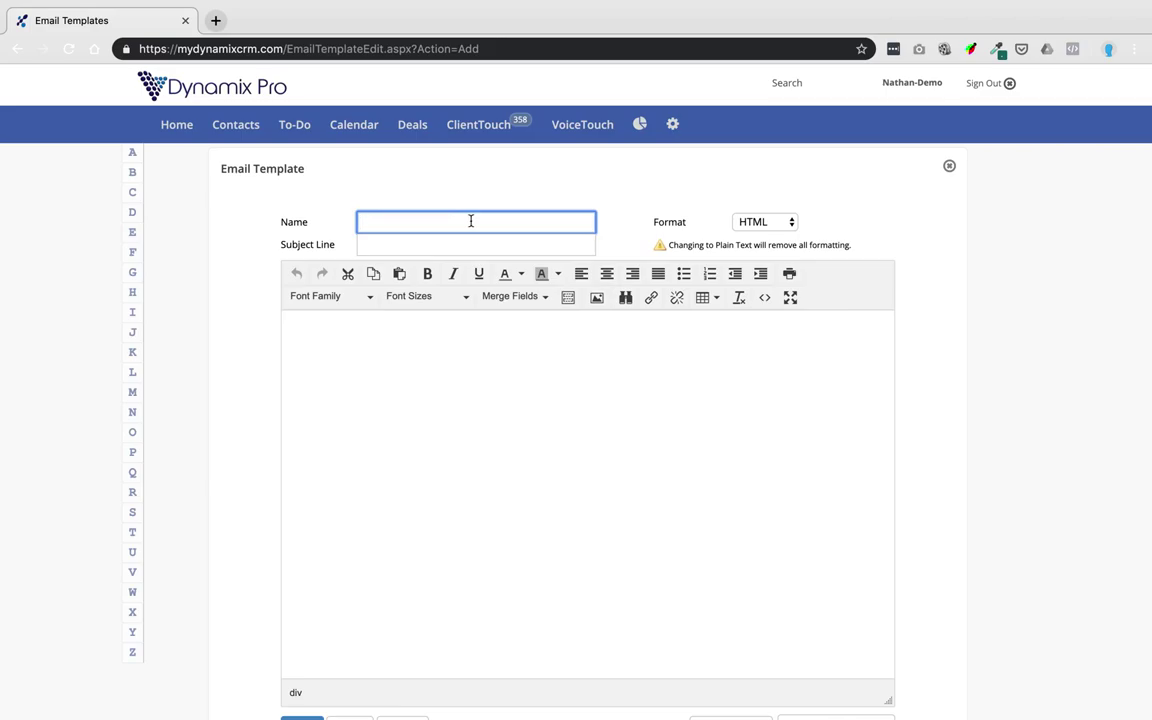
text(Test Template)
click(432, 243)
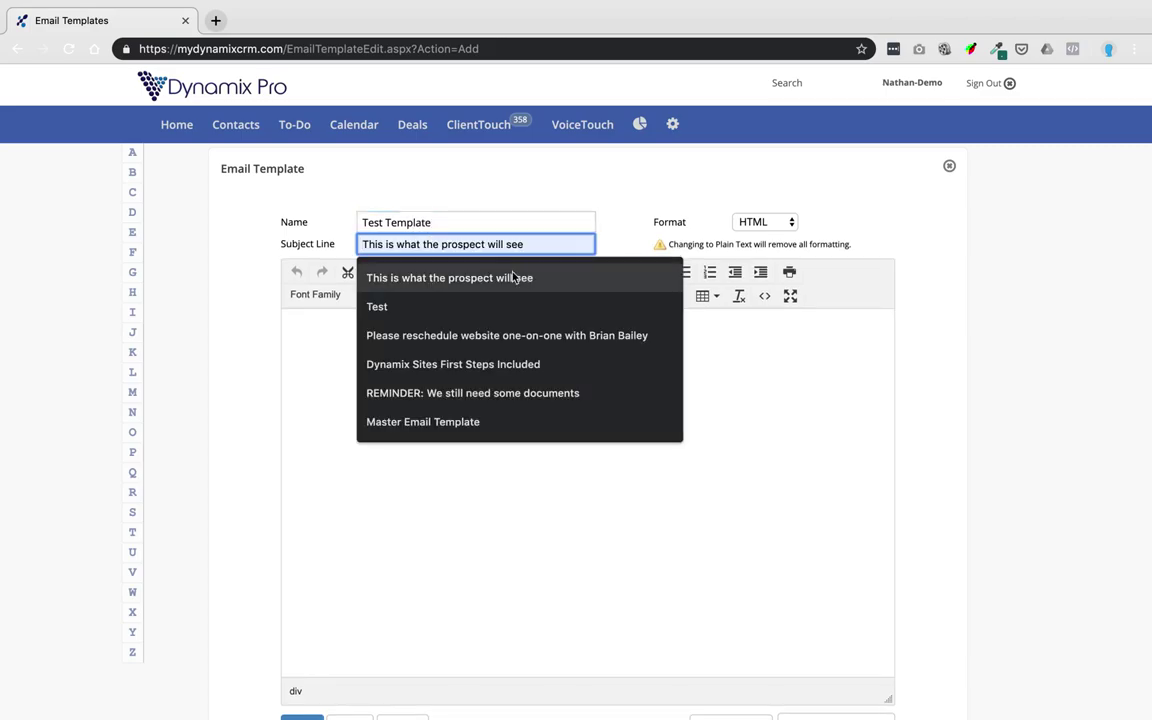
click(535, 188)
click(485, 243)
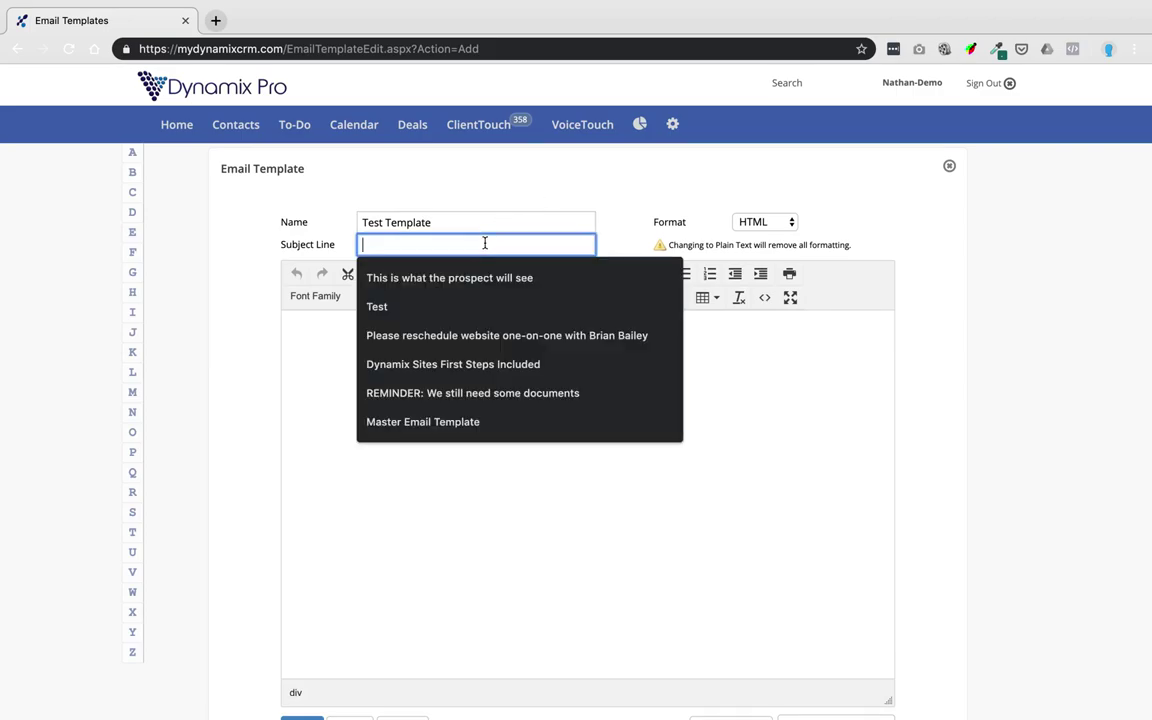
text(1st Ti)
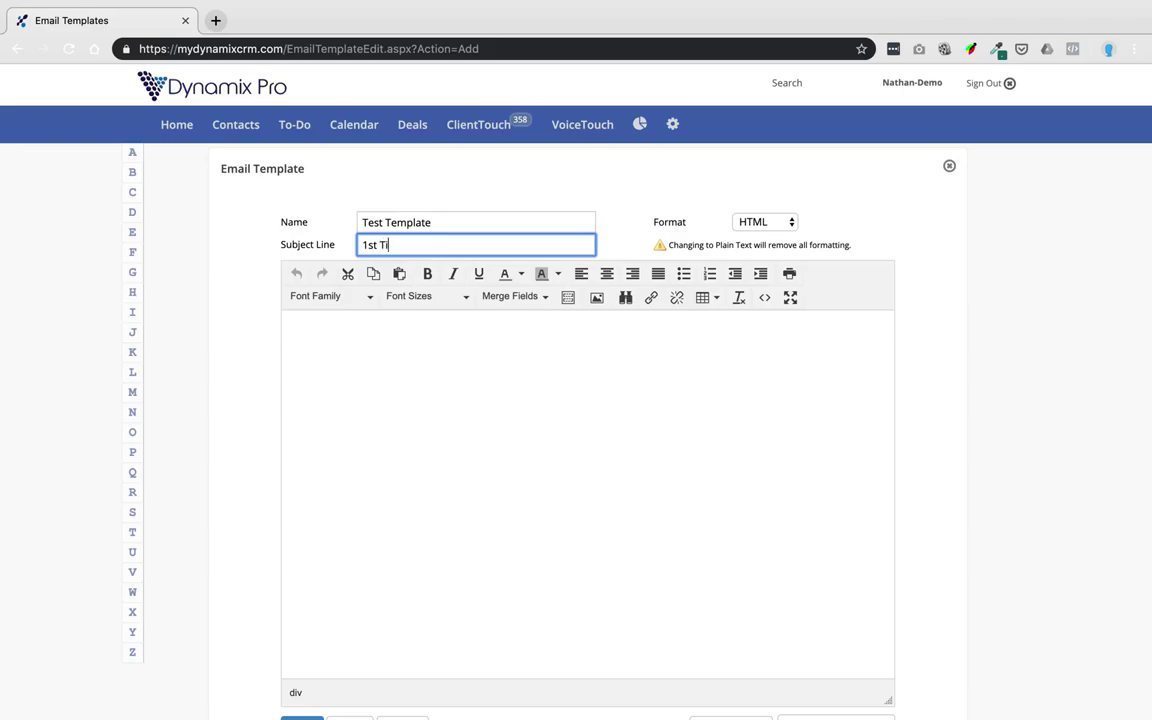
text(me Homebuyer Class this weekend)
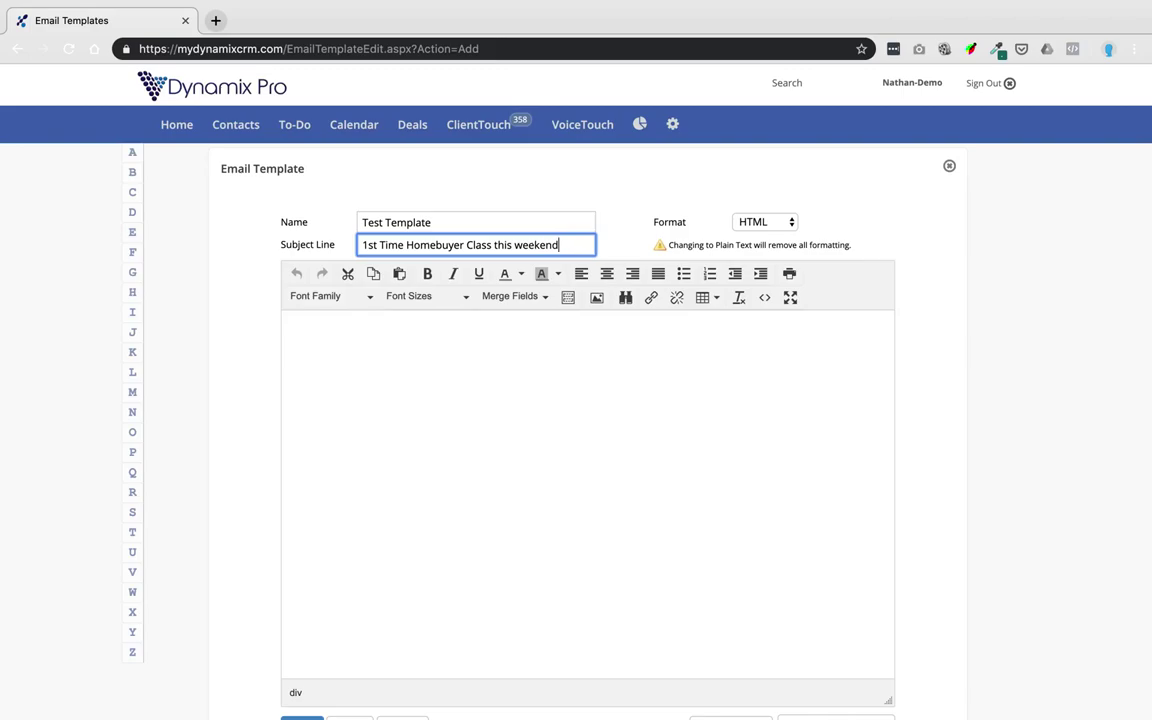
Apply the template changes and place the caret in the empty email body.
drag(578, 245, 339, 252)
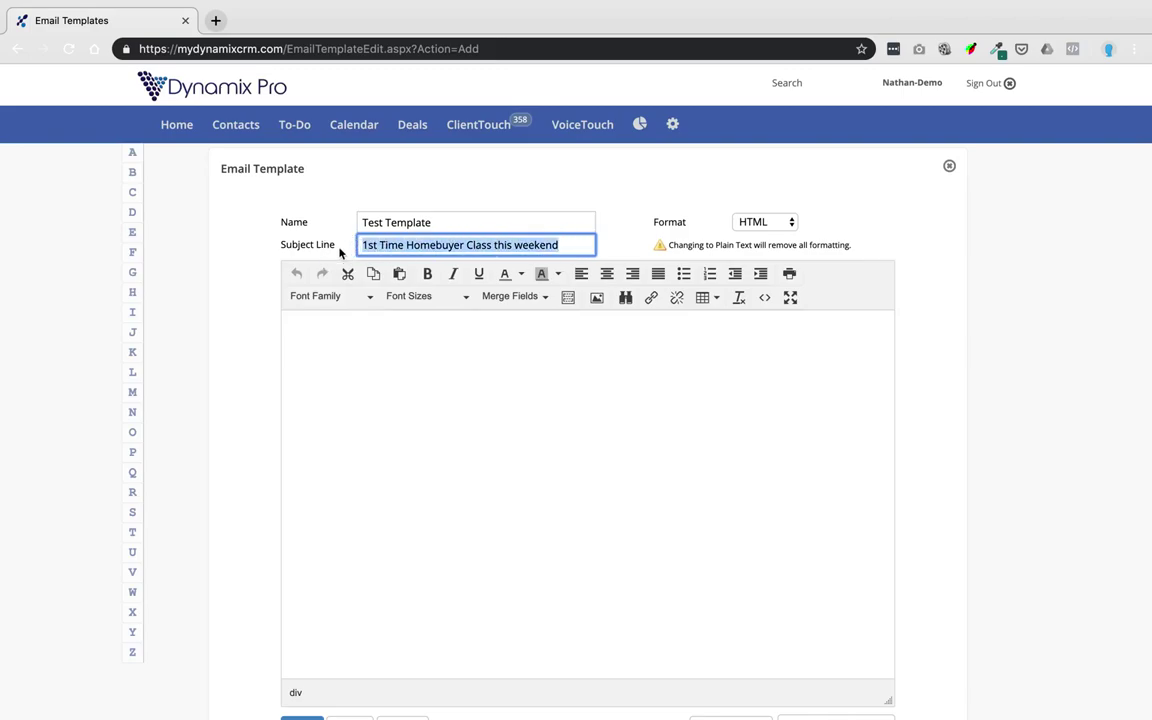
click(414, 325)
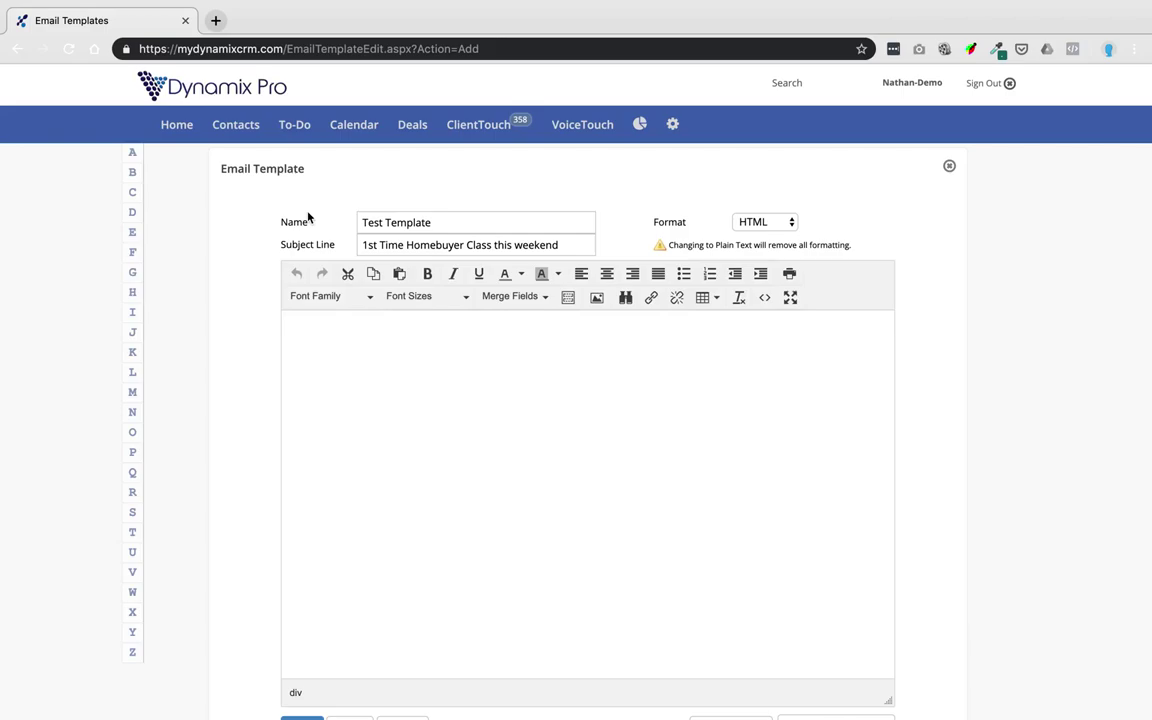
scroll(753, 458, down, 2)
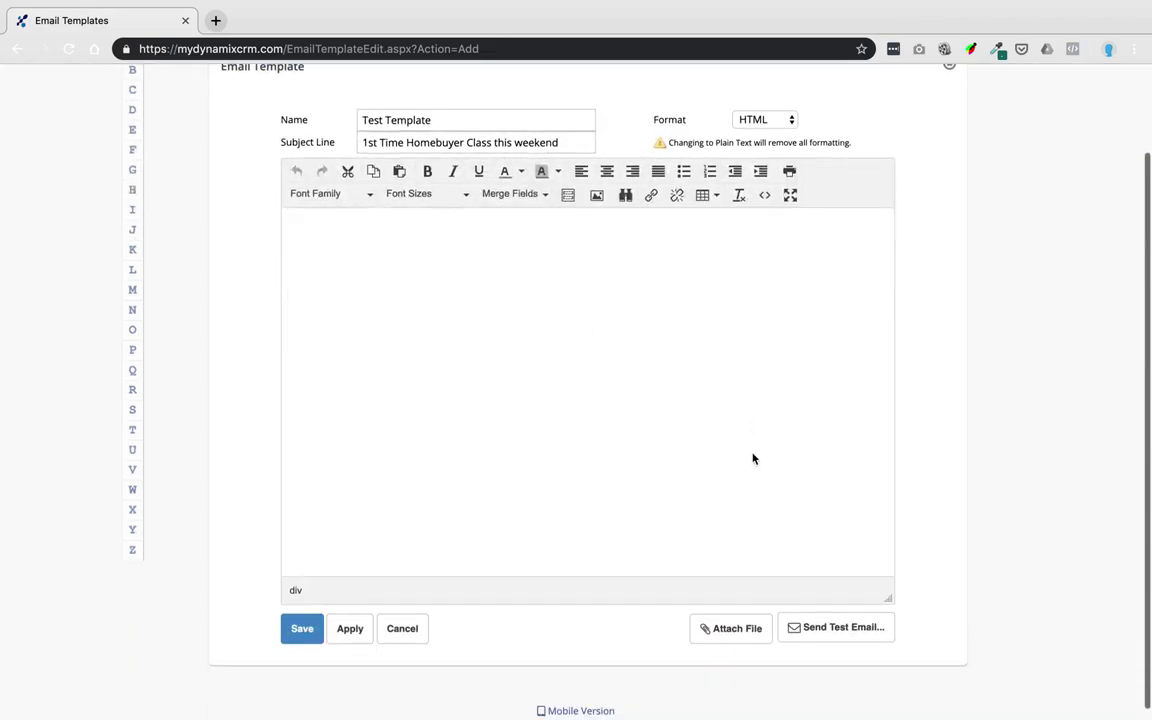
click(350, 630)
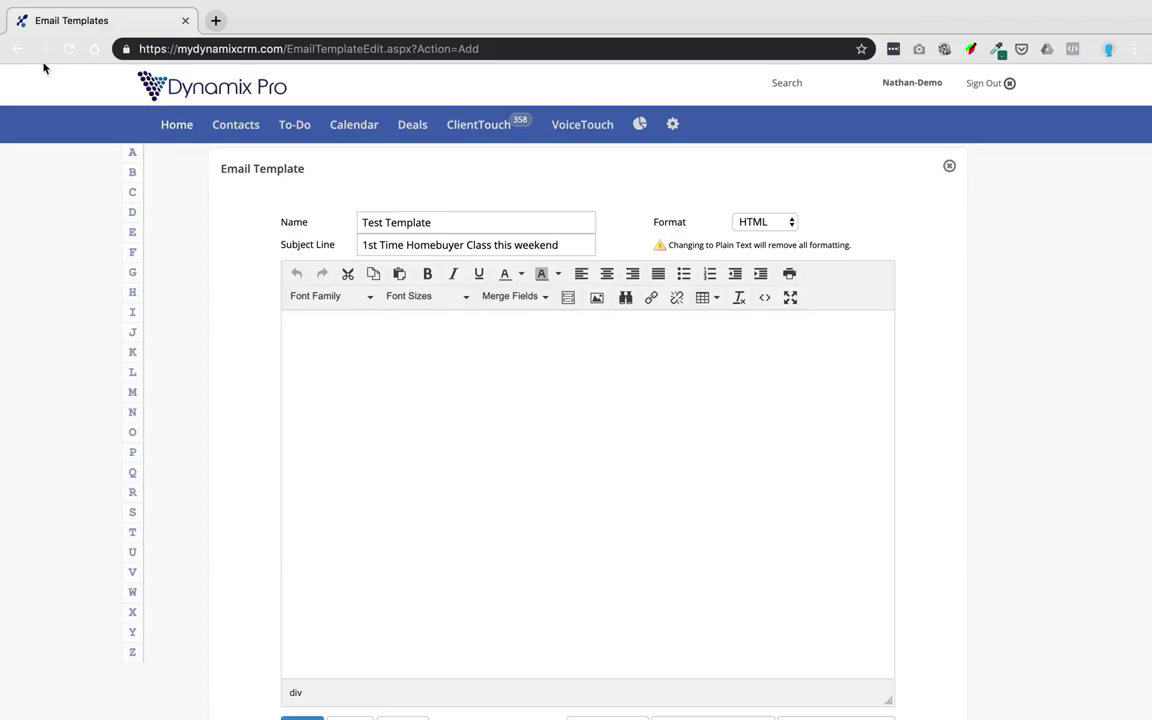
click(352, 338)
Insert the Header Template field %%Header%%, remove its trailing space, and start a new line below it.
click(545, 300)
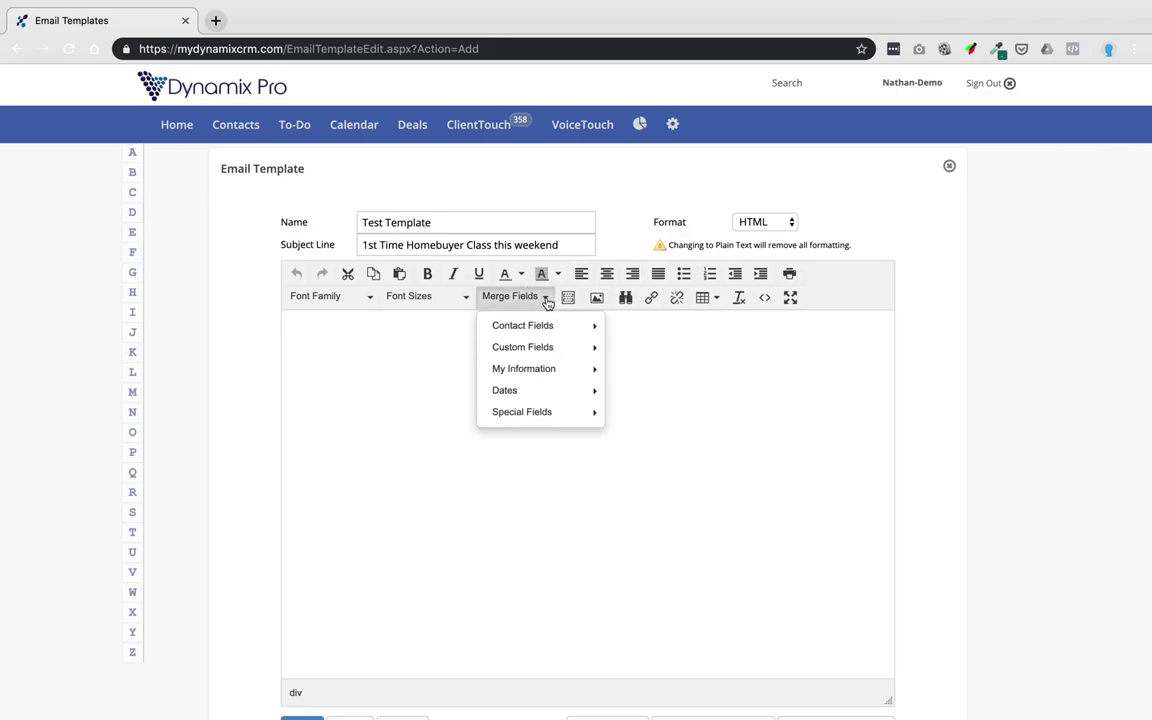
mouse_move(550, 413)
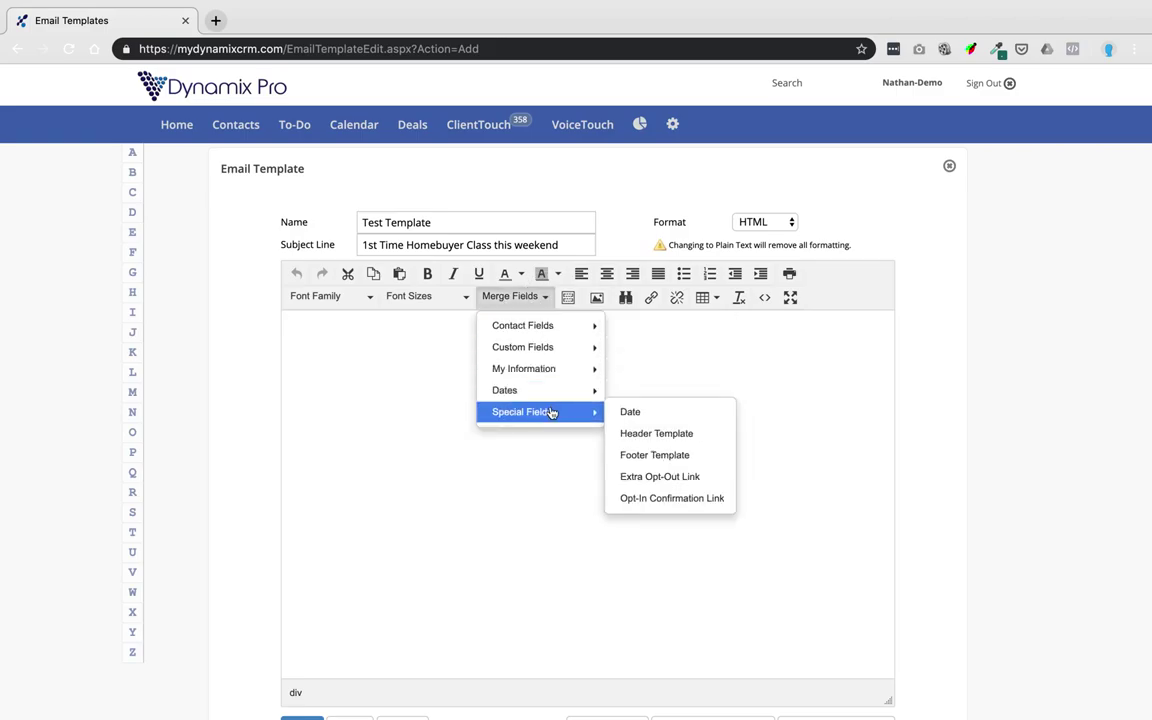
click(641, 434)
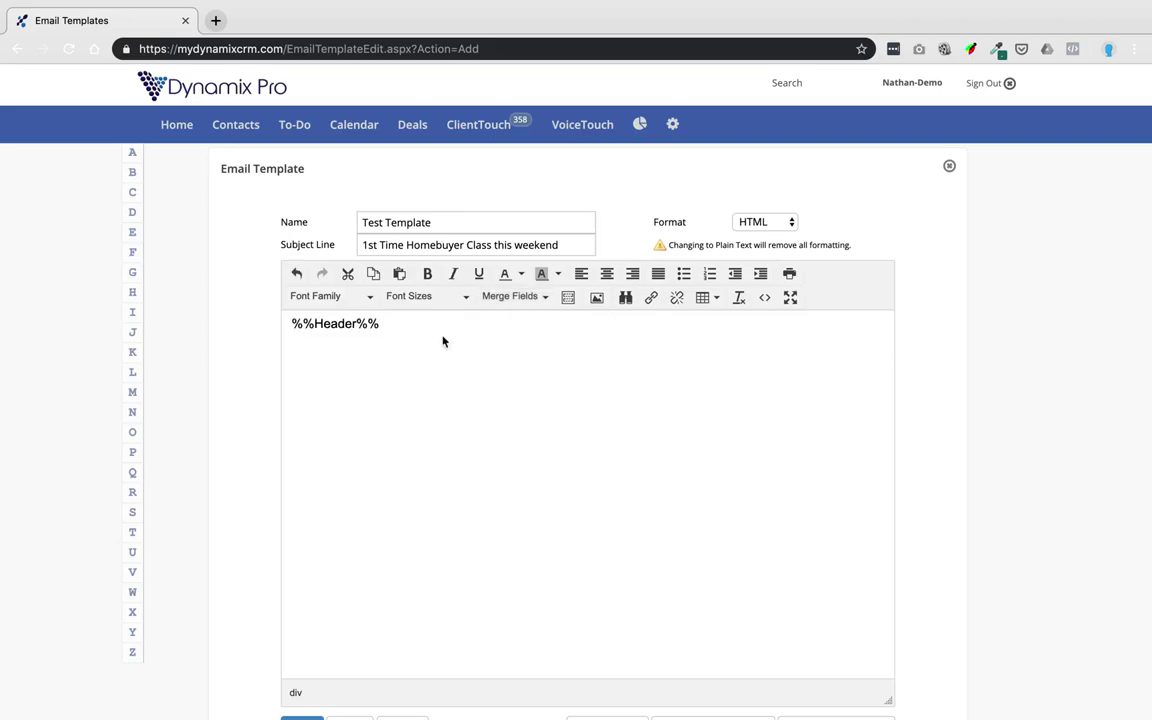
click(294, 323)
drag(357, 323, 320, 324)
click(430, 323)
key(BackSpace)
key(Return)
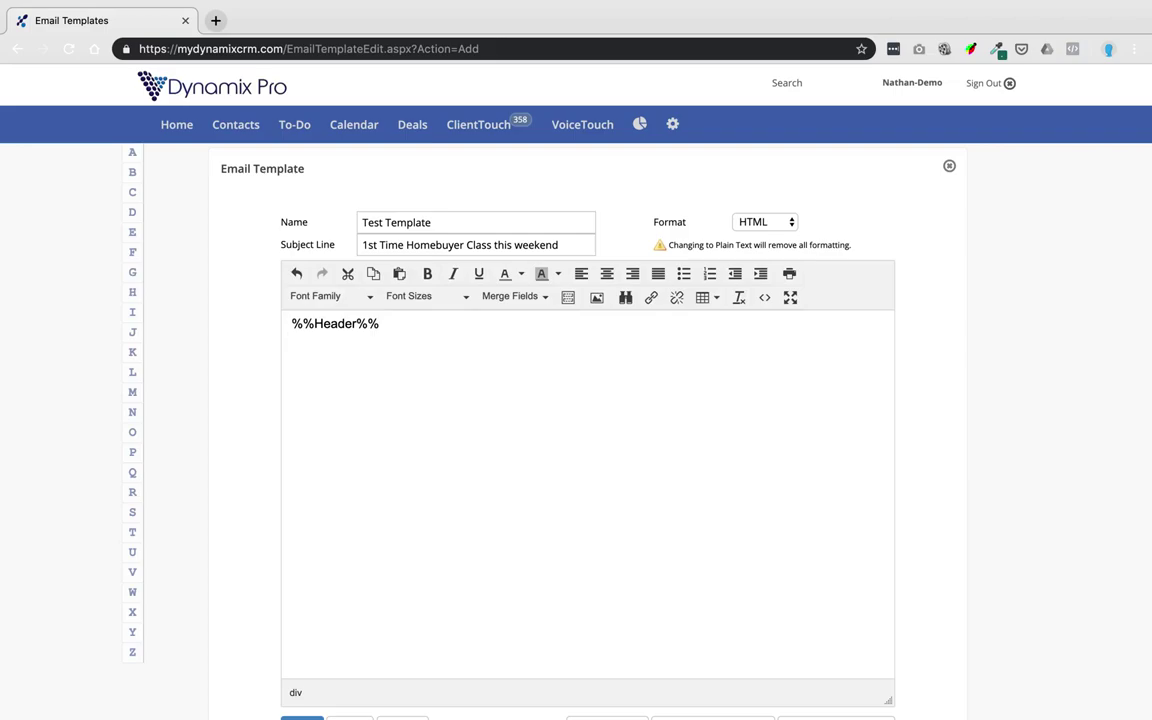
Add the %%FirstName%% merge field followed by a comma, and remove the leading space before %%Header%%.
click(530, 297)
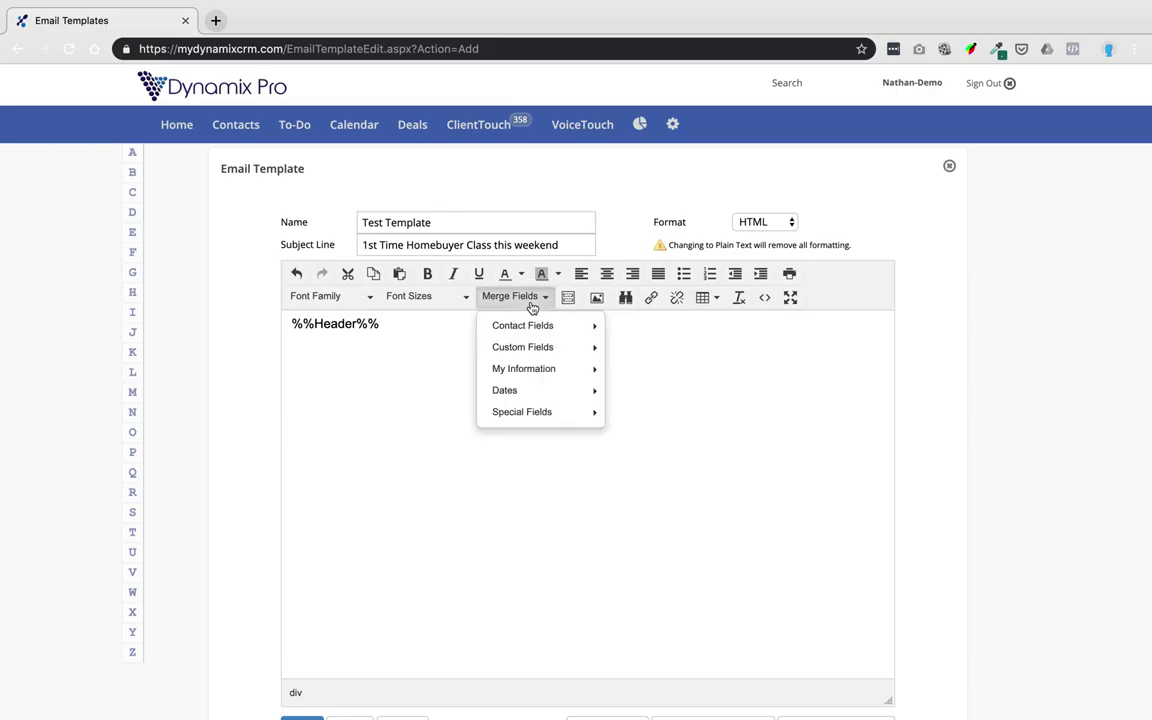
mouse_move(532, 326)
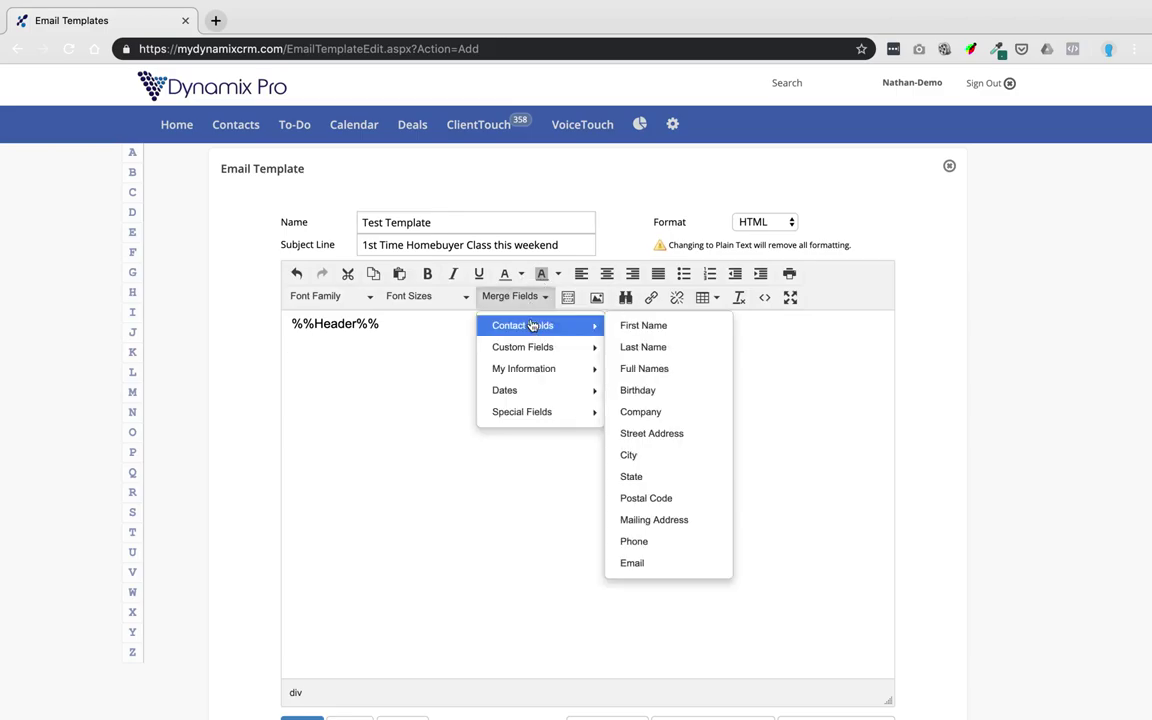
click(624, 325)
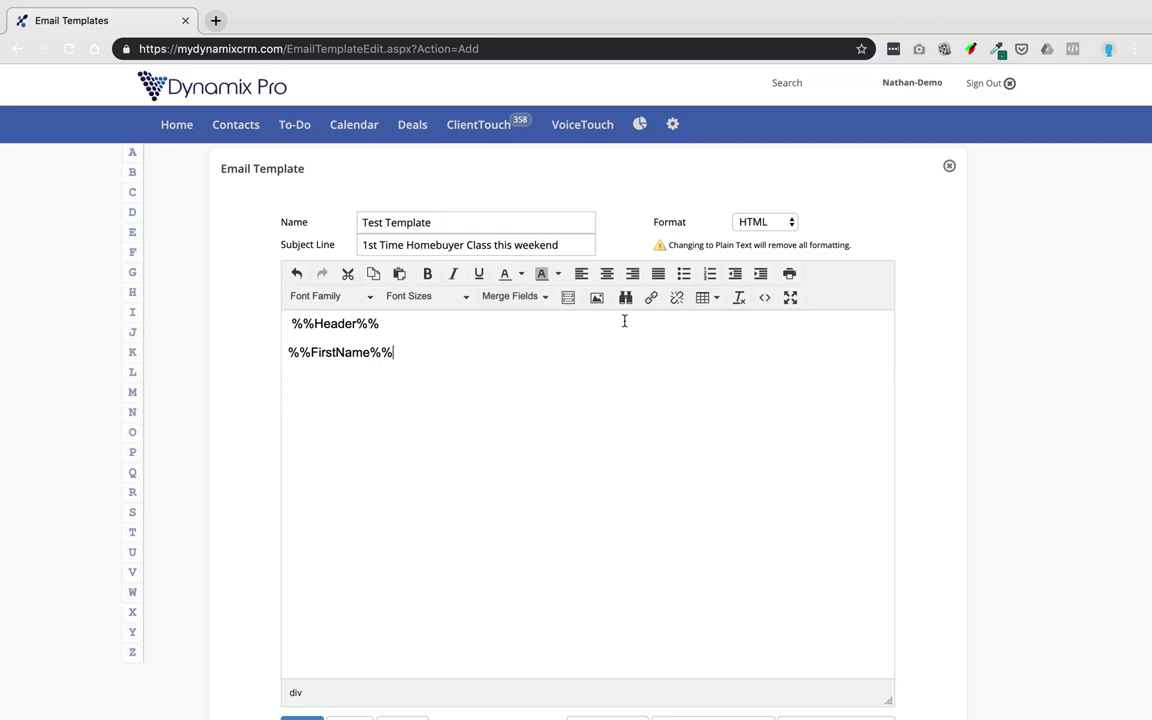
text(,)
mouse_move(396, 352)
mouse_down()
mouse_move(289, 353)
mouse_move(393, 352)
mouse_up()
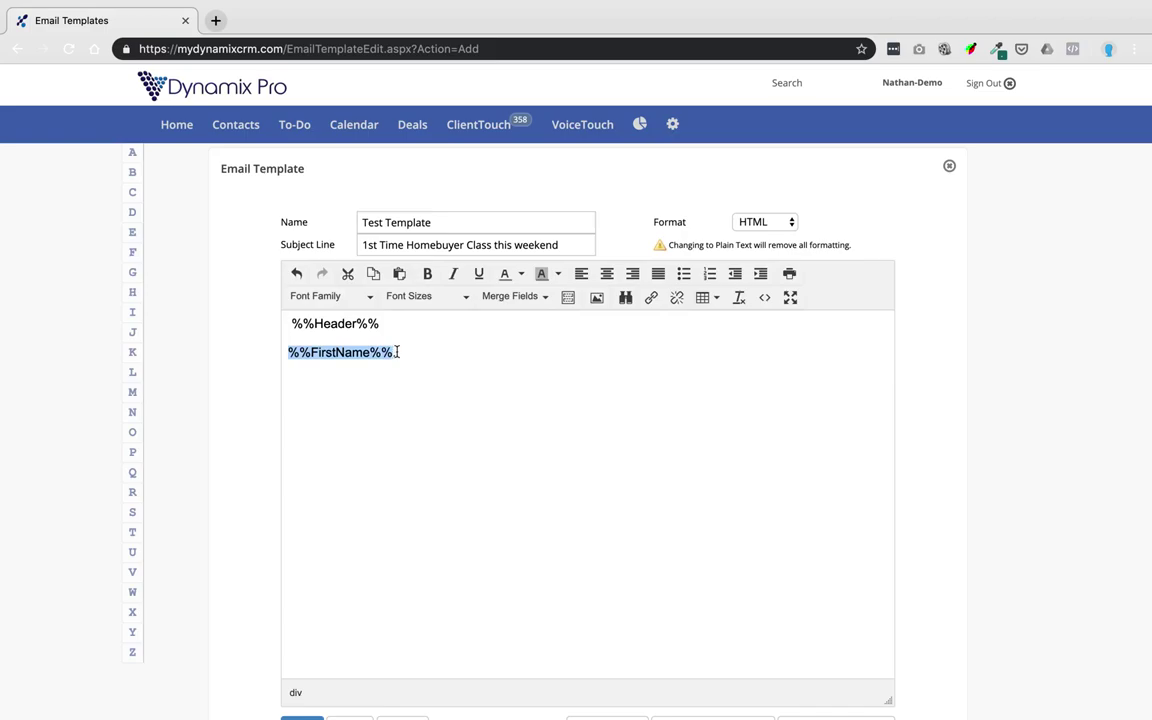
click(293, 323)
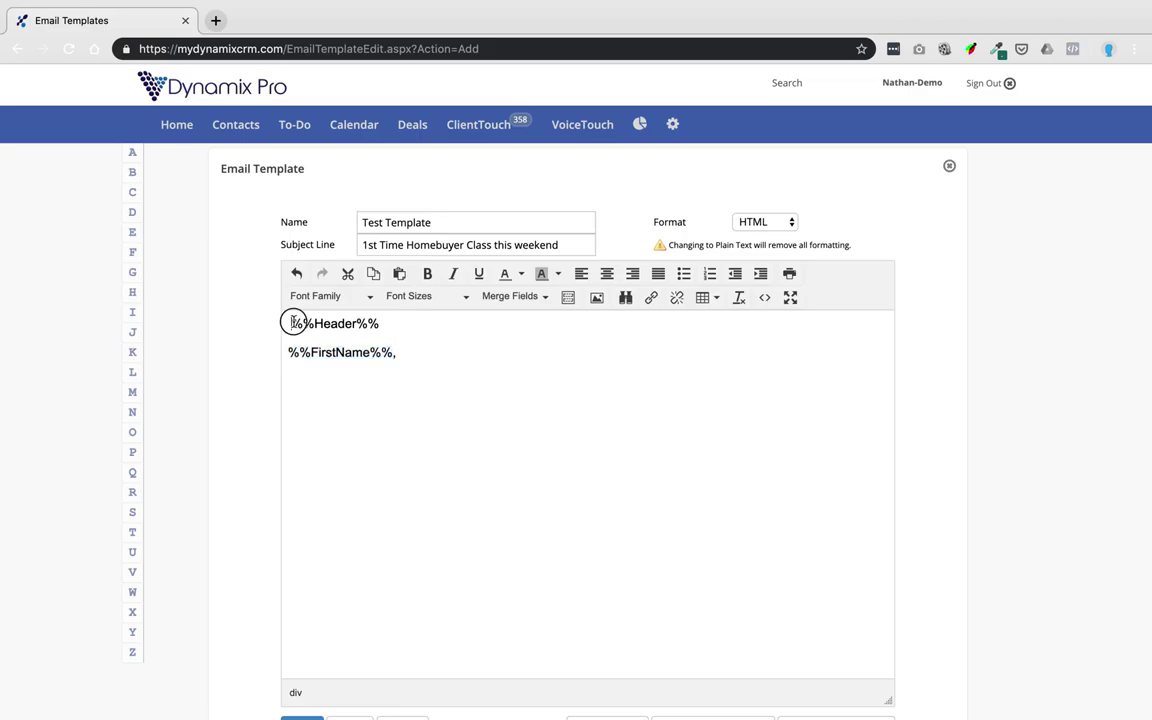
key(BackSpace)
Type 'The body of the email goes here.' on a new line, then start another line.
click(407, 352)
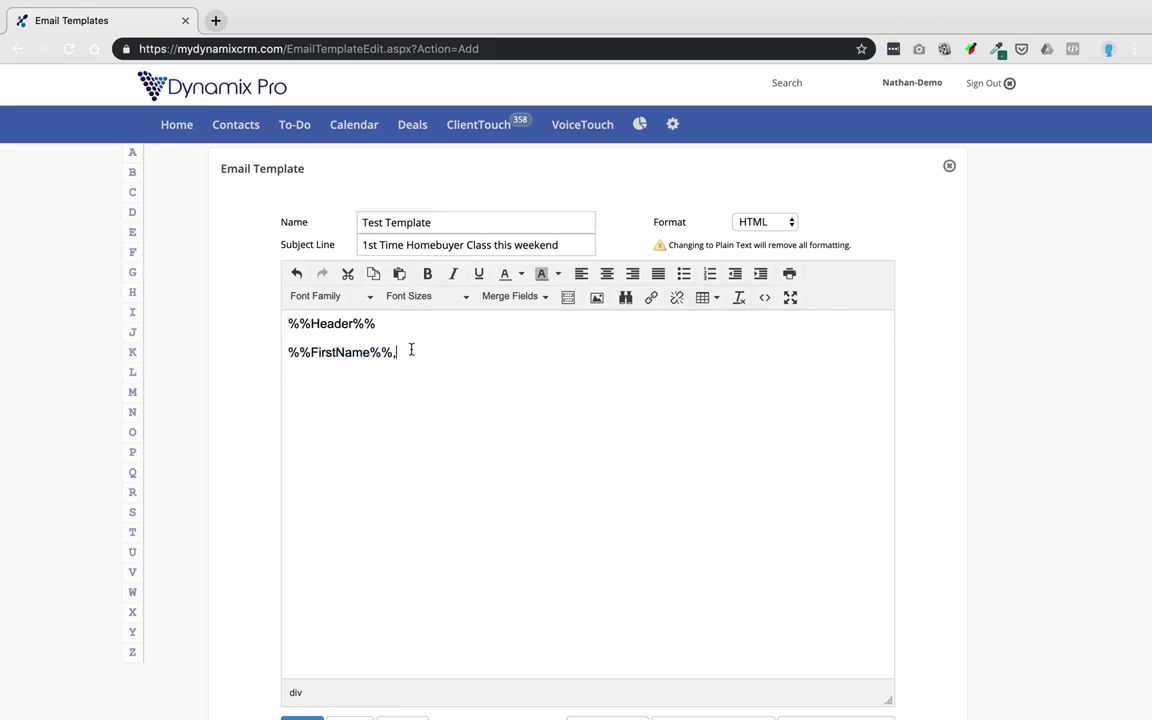
key(Return)
text(The body of the email goes here.)
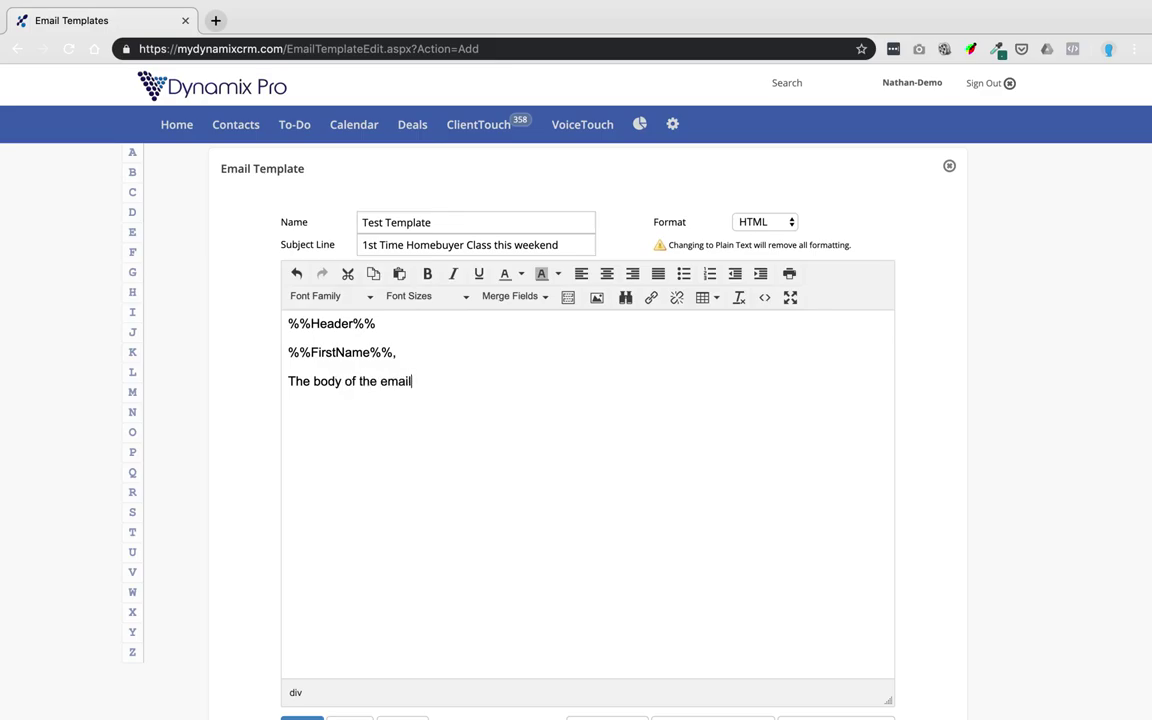
key(Return)
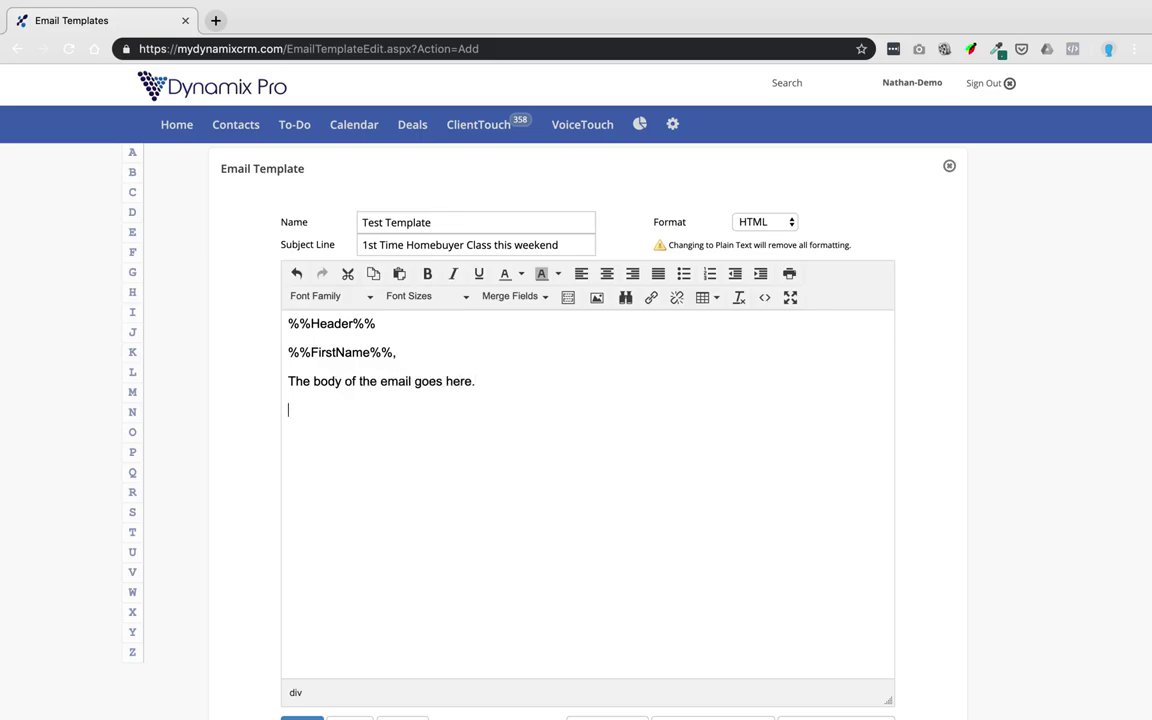
Insert the Footer Template merge field %%Footer%% and apply the template changes.
click(535, 302)
mouse_move(537, 418)
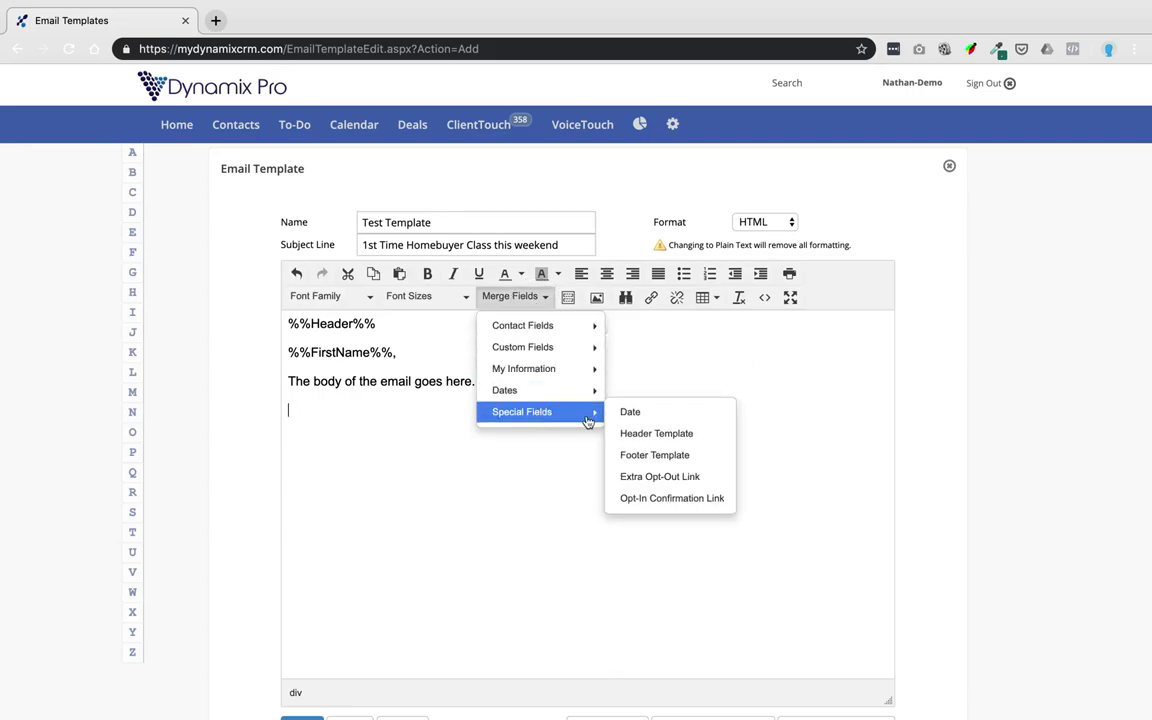
click(660, 455)
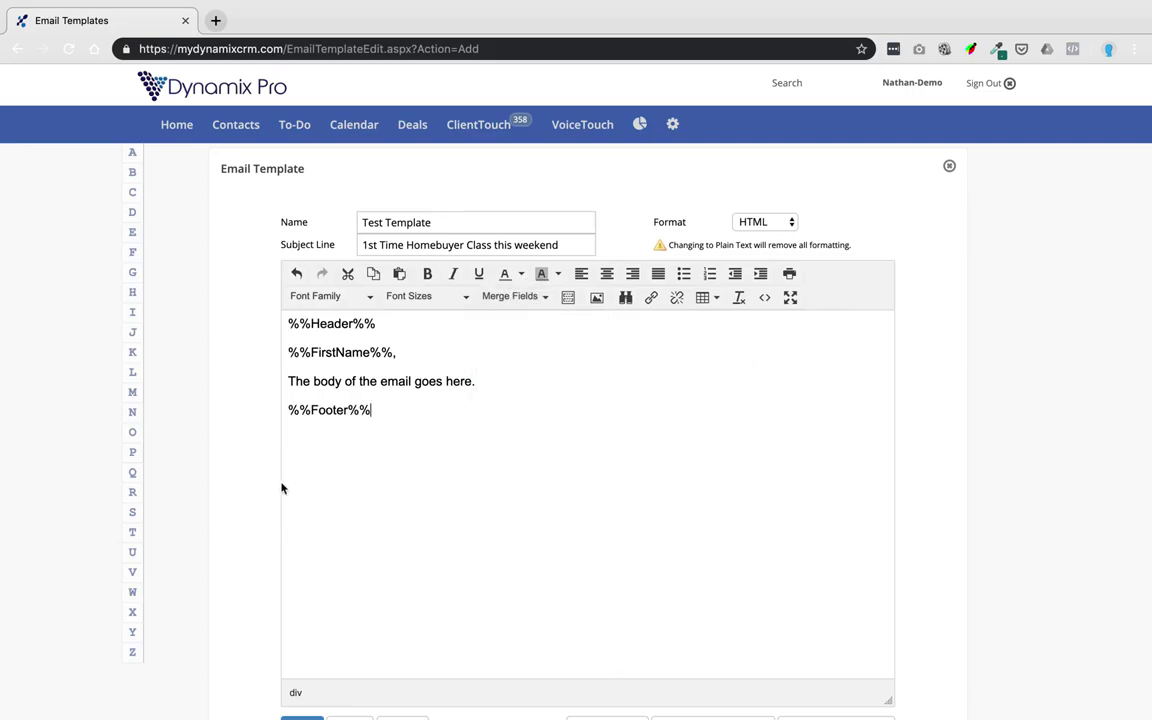
scroll(237, 488, down, 2)
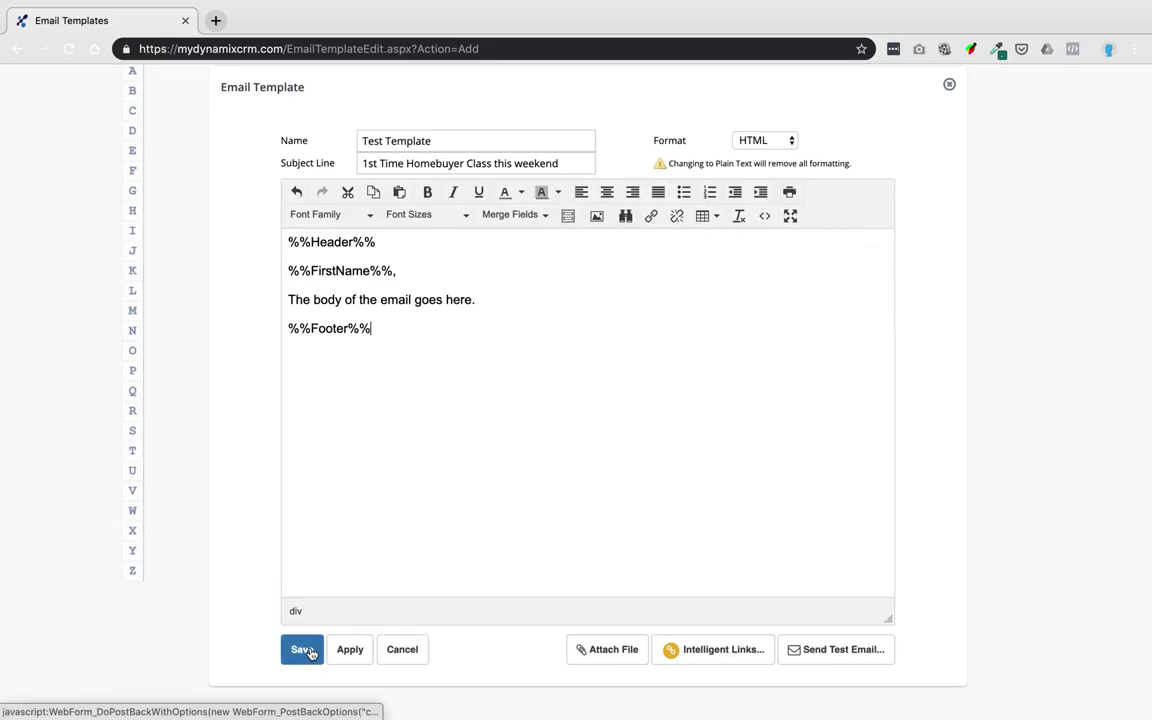
click(348, 651)
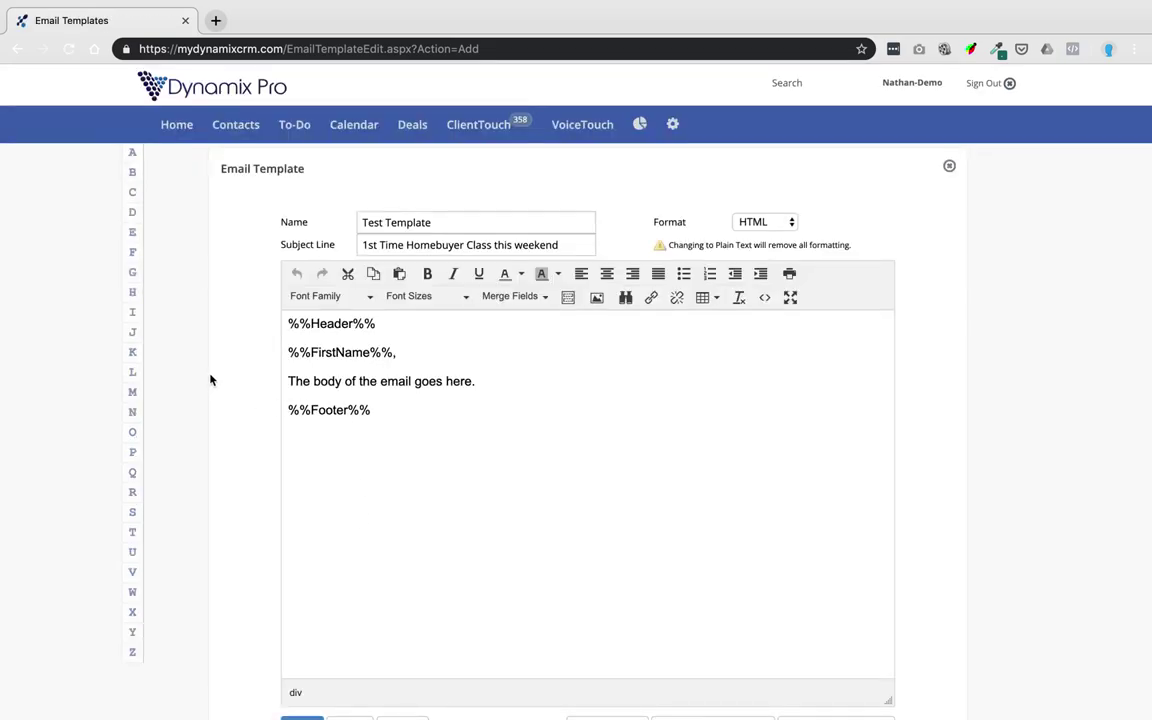
Check the %%Header%% and %%Footer%% fields in the body, then save the template.
scroll(210, 379, down, 2)
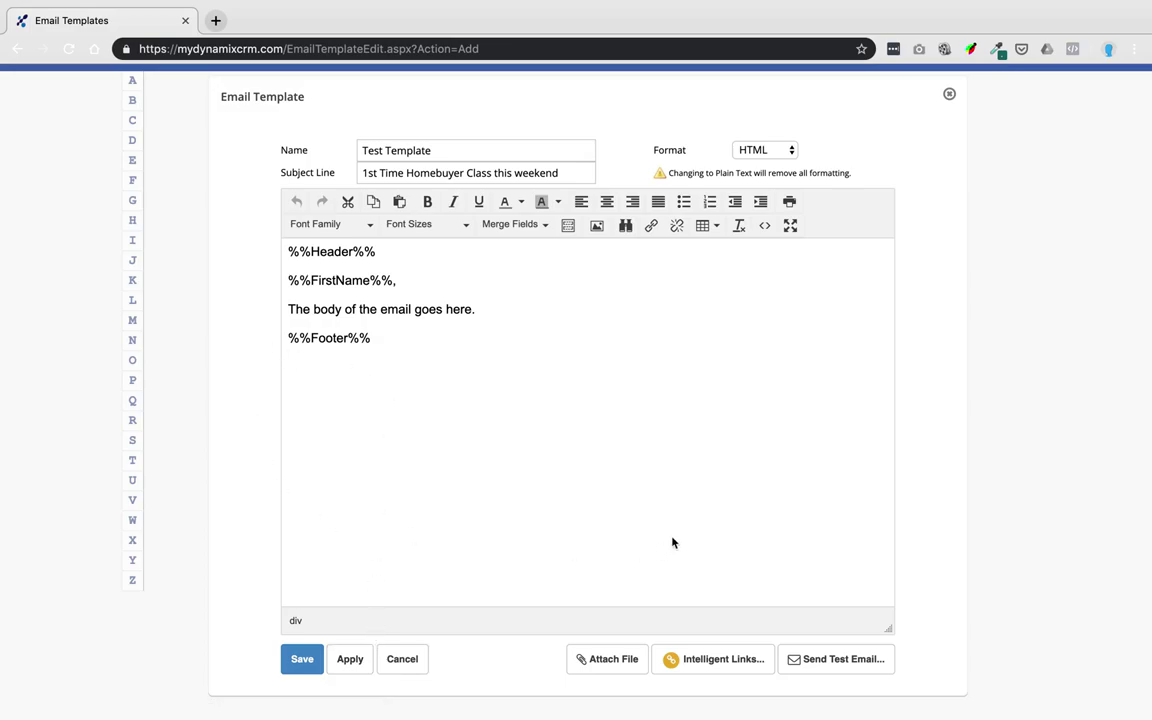
click(296, 251)
drag(296, 251, 401, 249)
drag(290, 338, 394, 344)
click(302, 659)
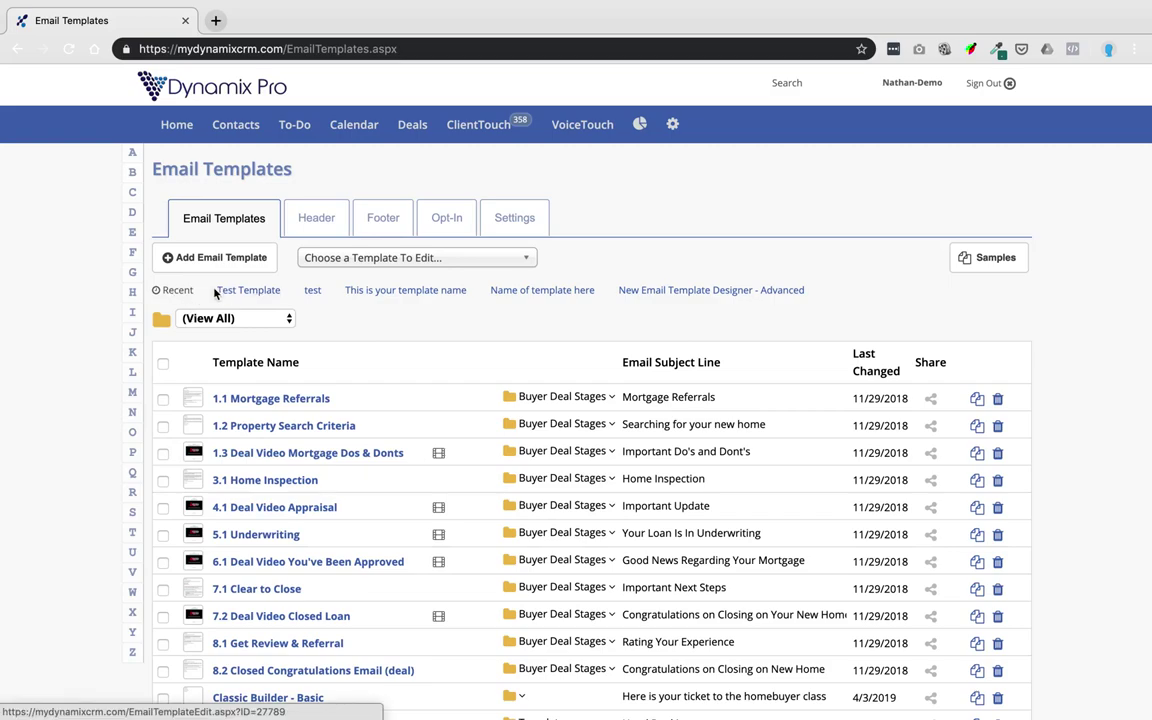
drag(205, 293, 285, 296)
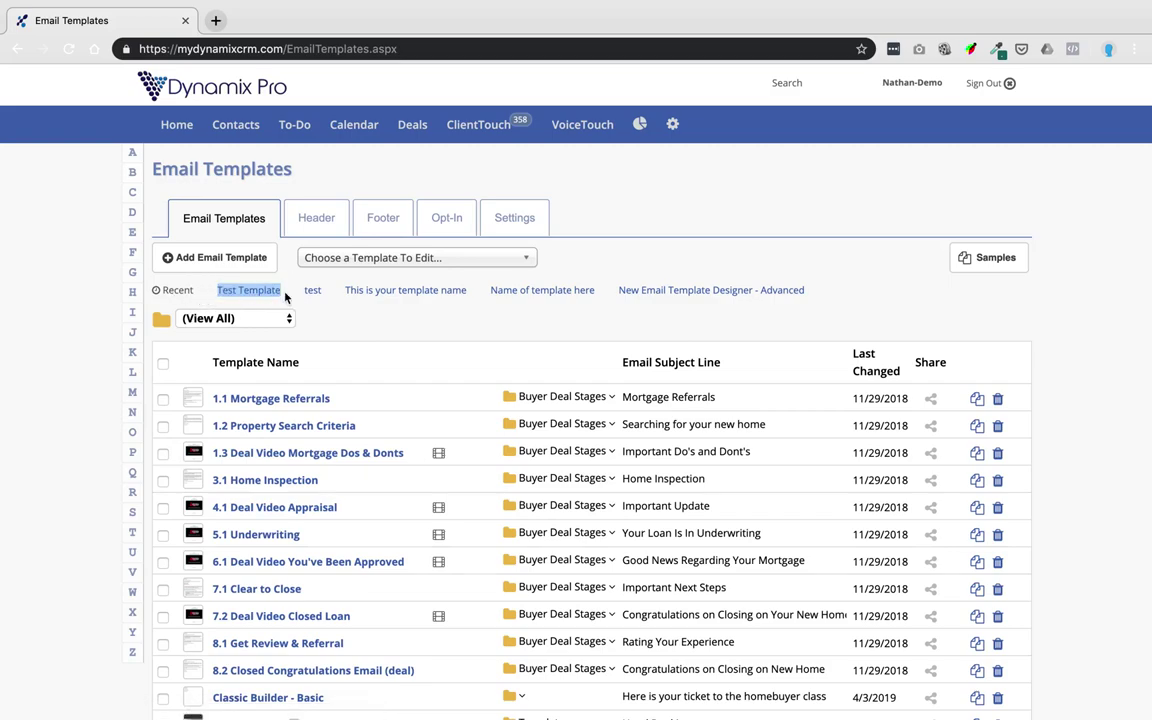
scroll(258, 455, down, 3)
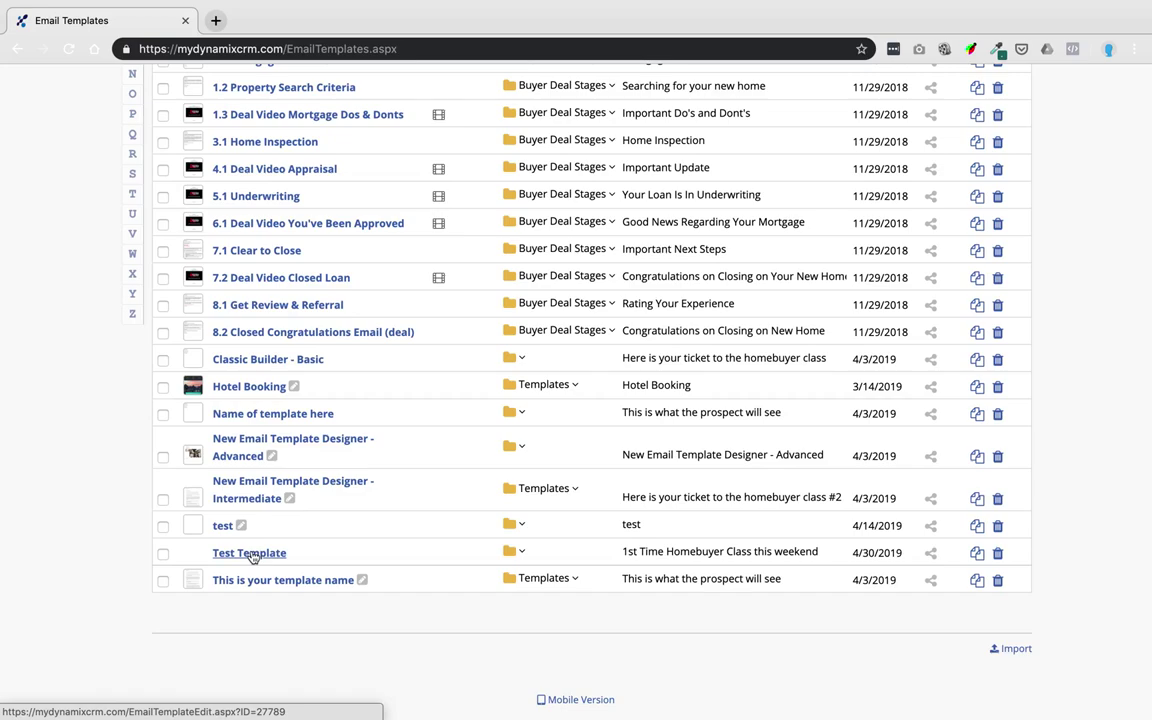
scroll(252, 557, up, 3)
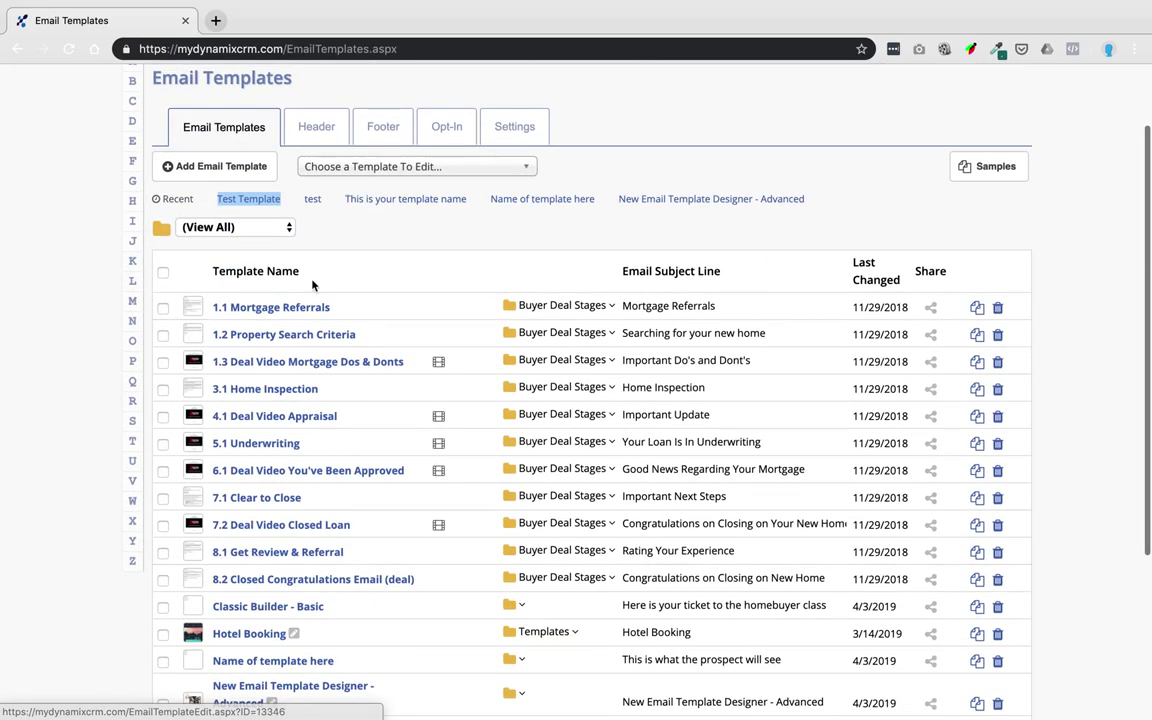
Review the Email Header content, then open the Email Footer and highlight %%footer%%.
click(312, 134)
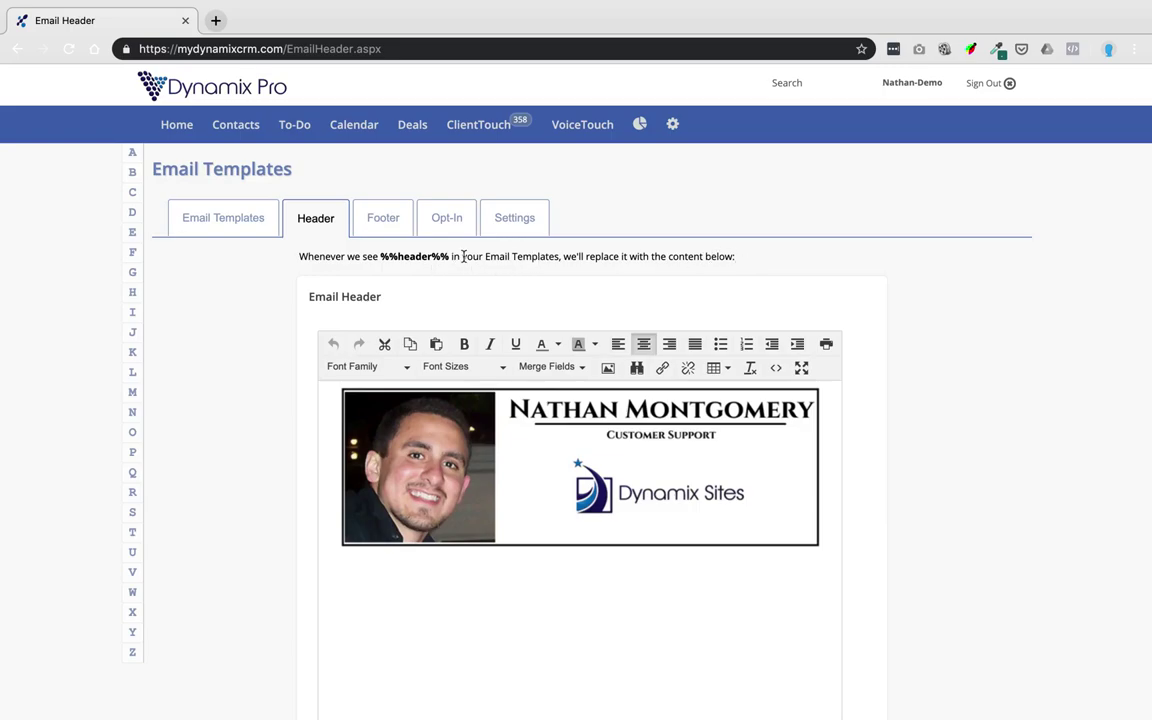
click(398, 256)
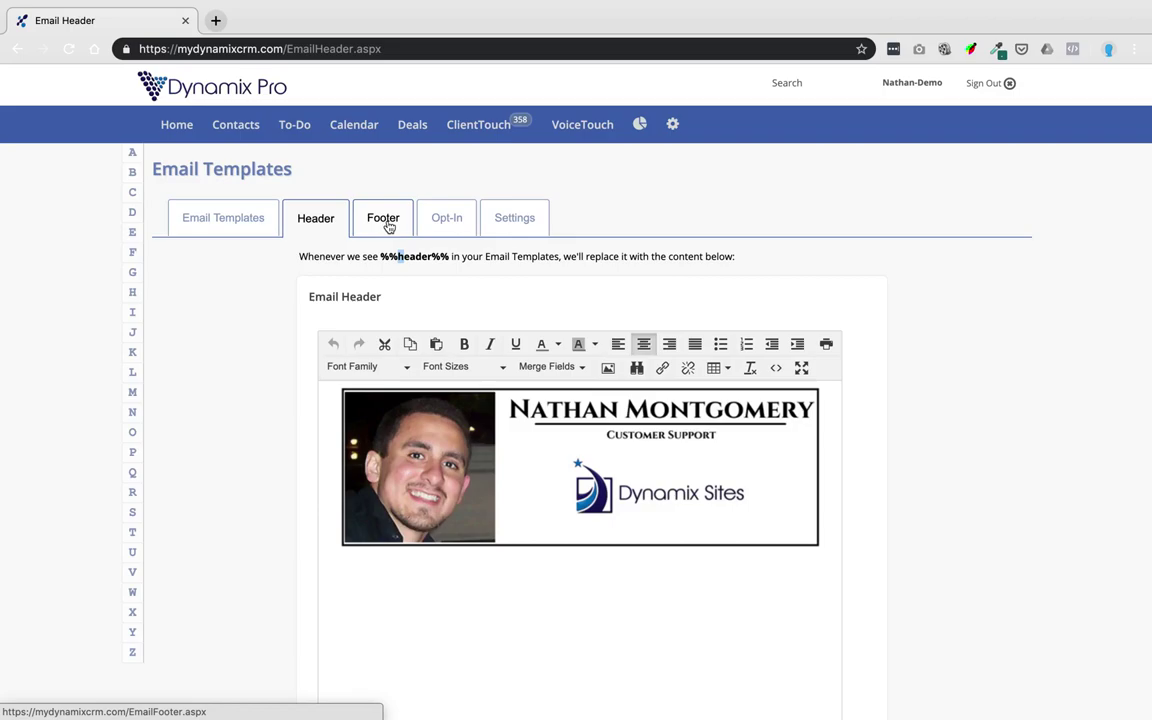
click(389, 227)
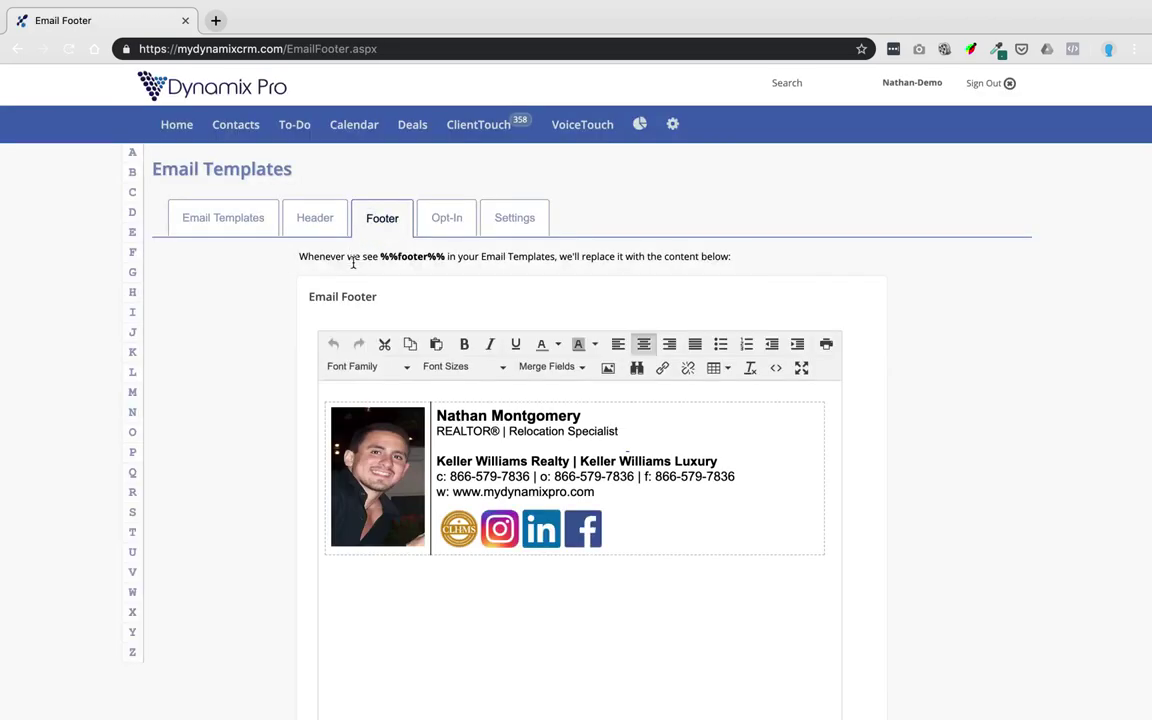
drag(381, 258, 445, 258)
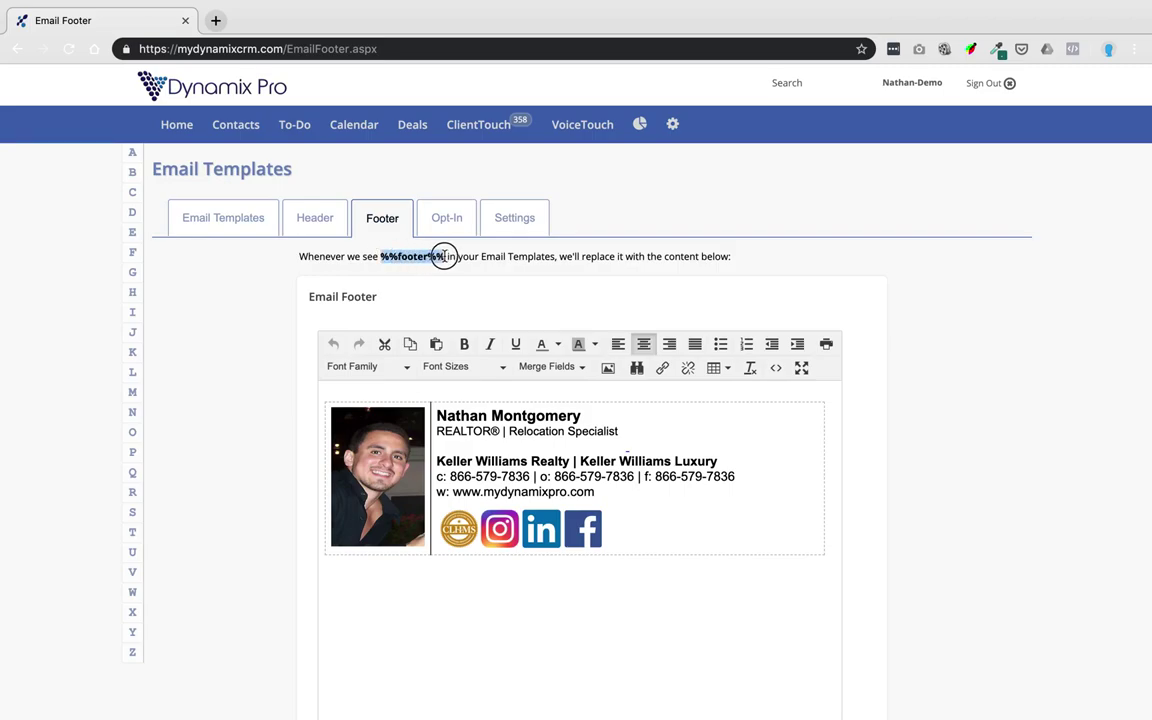